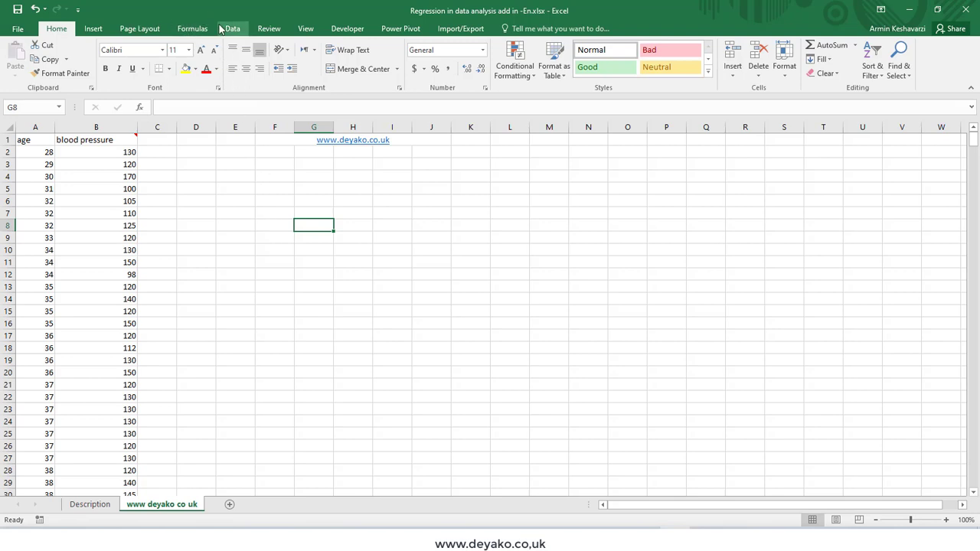
- Check in the Excel options that the Analysis ToolPak add-in is enabled, leaving the add-in list unchanged
click(233, 28)
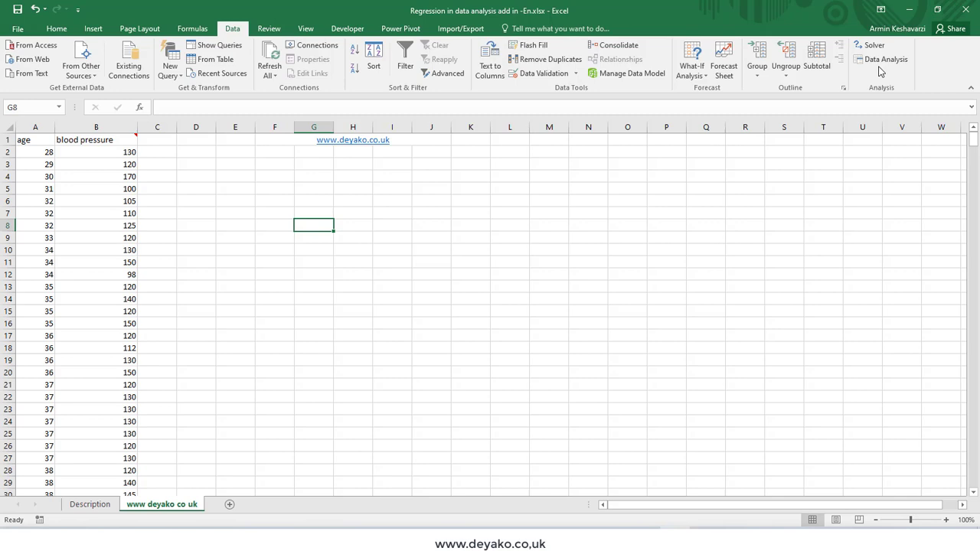
click(17, 28)
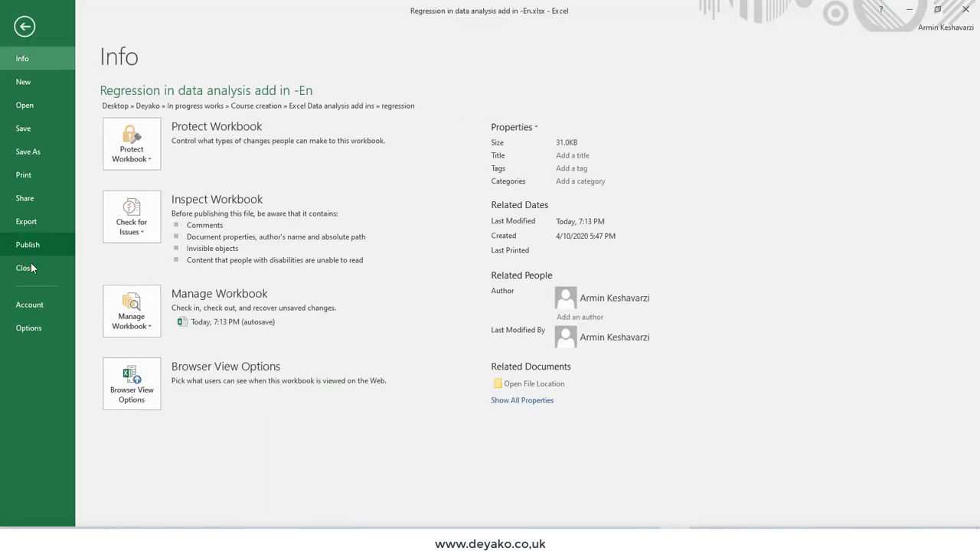
click(28, 326)
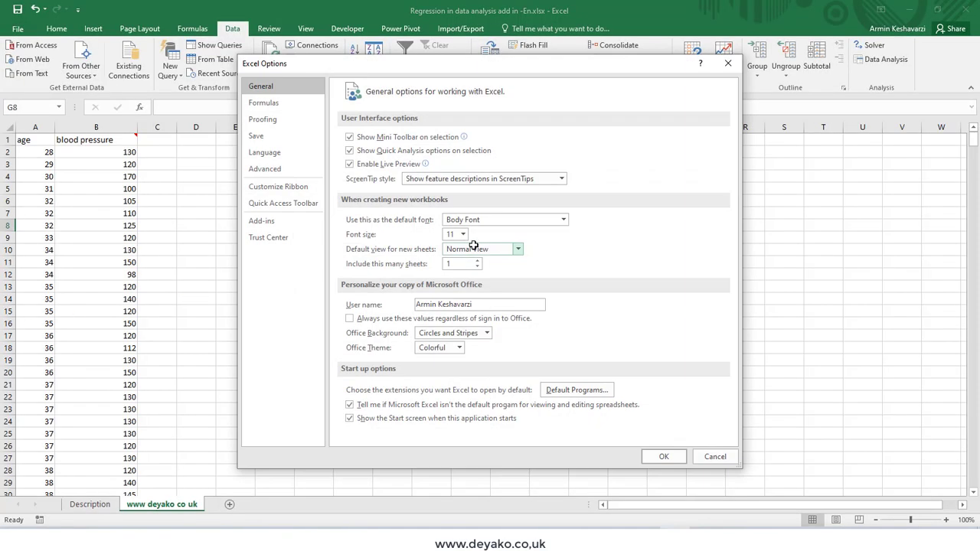
click(261, 221)
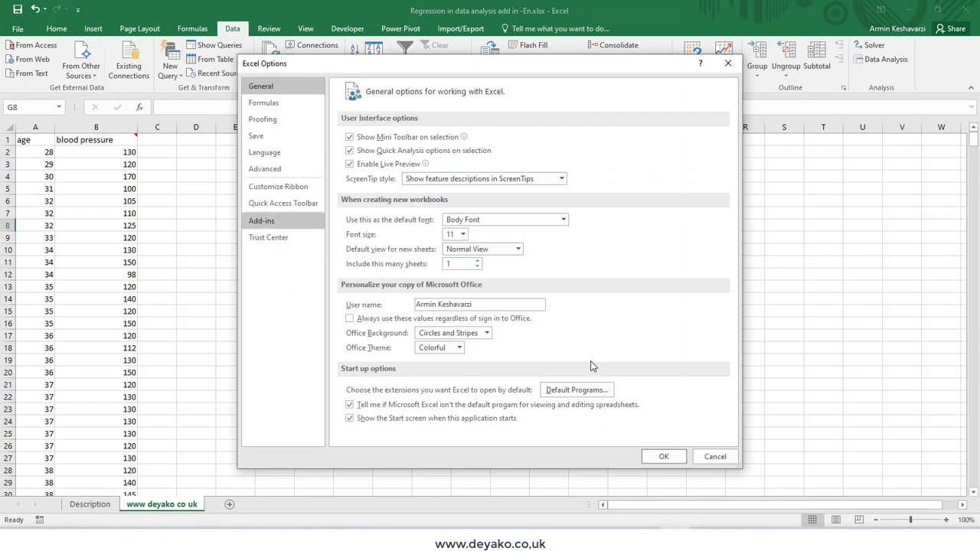
click(504, 433)
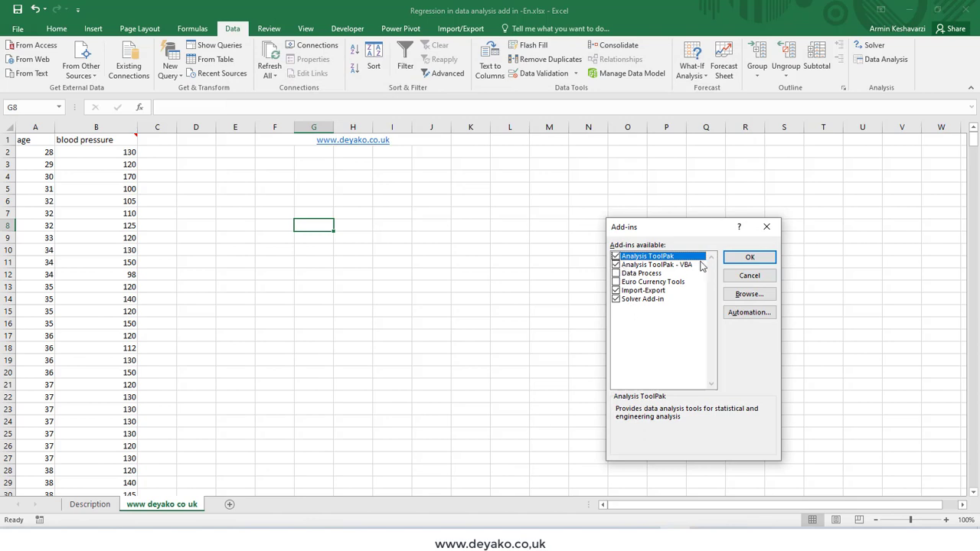
click(767, 227)
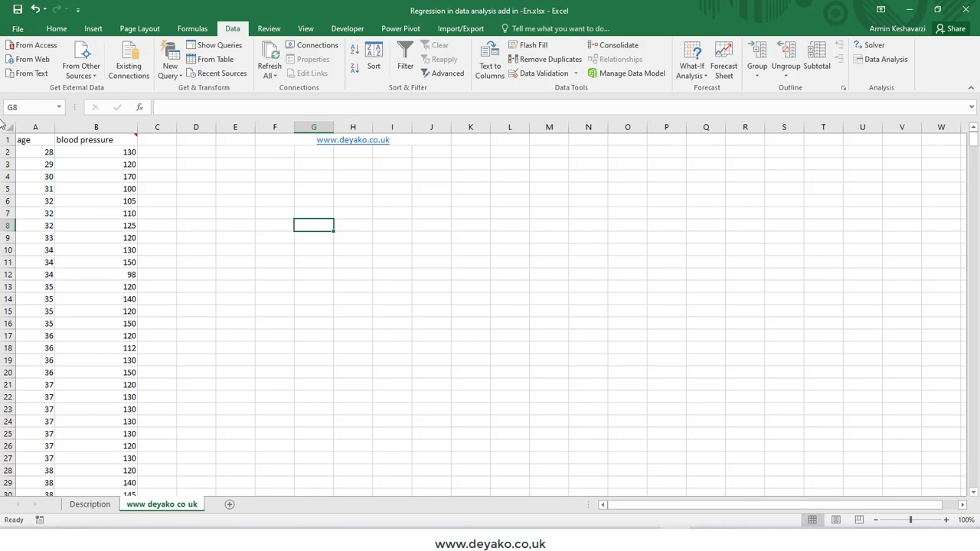
- Review the age and blood pressure columns, highlighting each one and looking through the age values
click(35, 127)
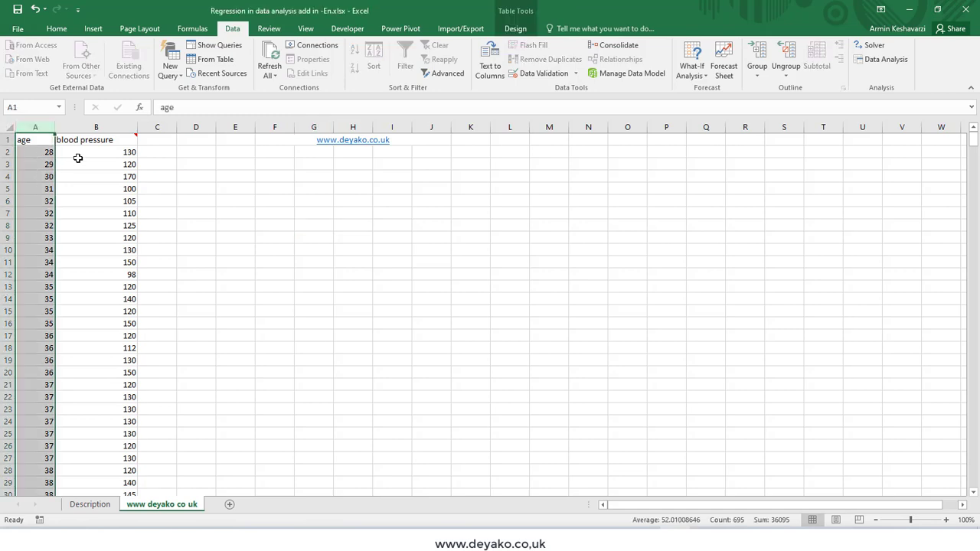
click(97, 127)
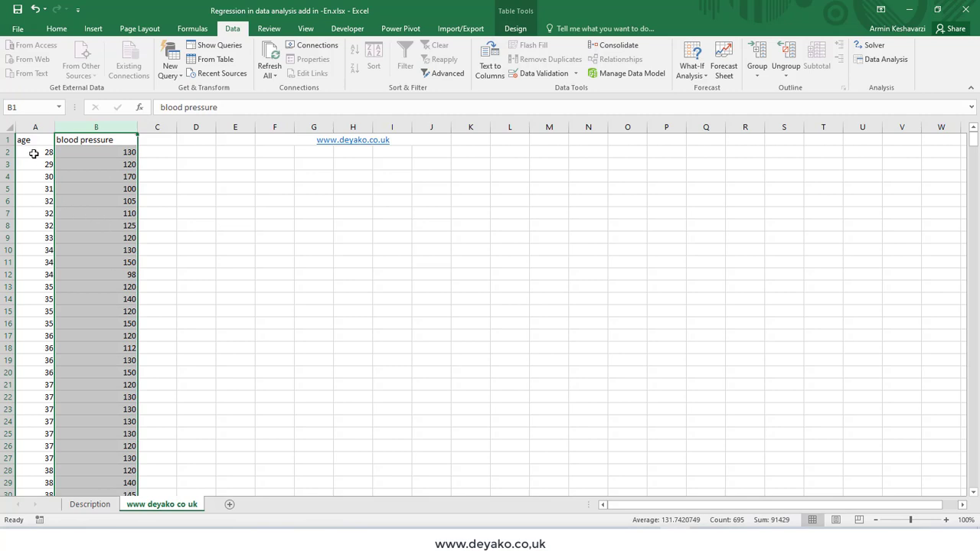
ctrl+click(36, 125)
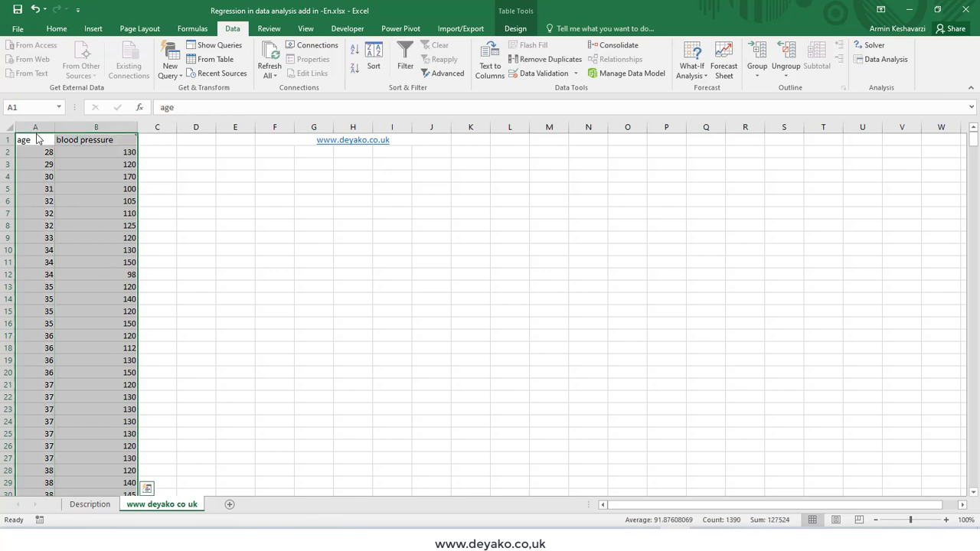
click(36, 126)
scroll(31, 276, down, 14)
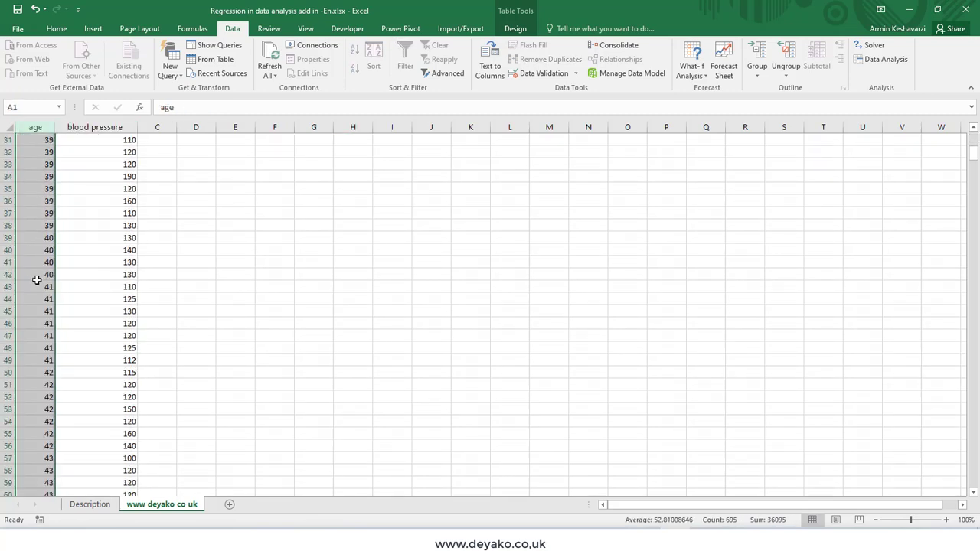
scroll(37, 278, up, 14)
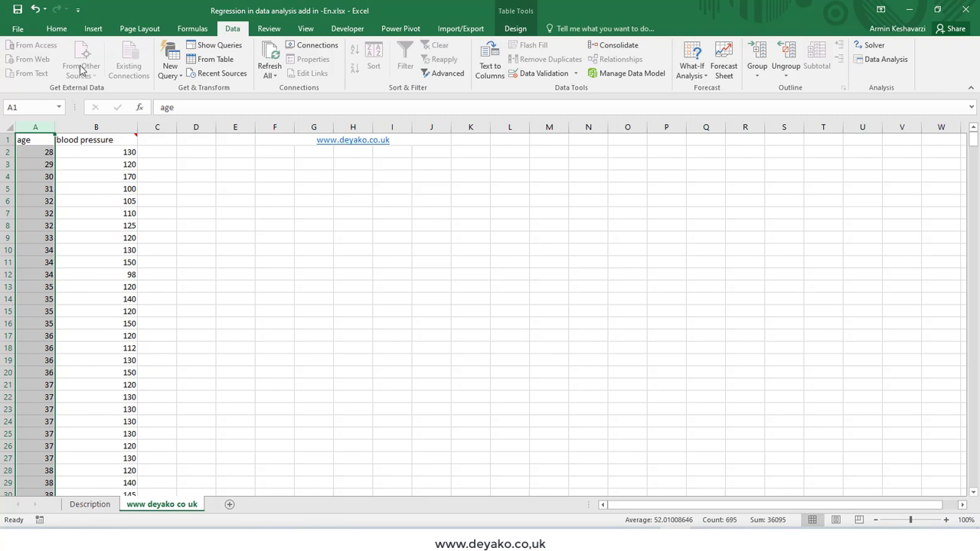
- Look through the line chart types and the list of statistical functions as alternative ways to do regression
click(93, 29)
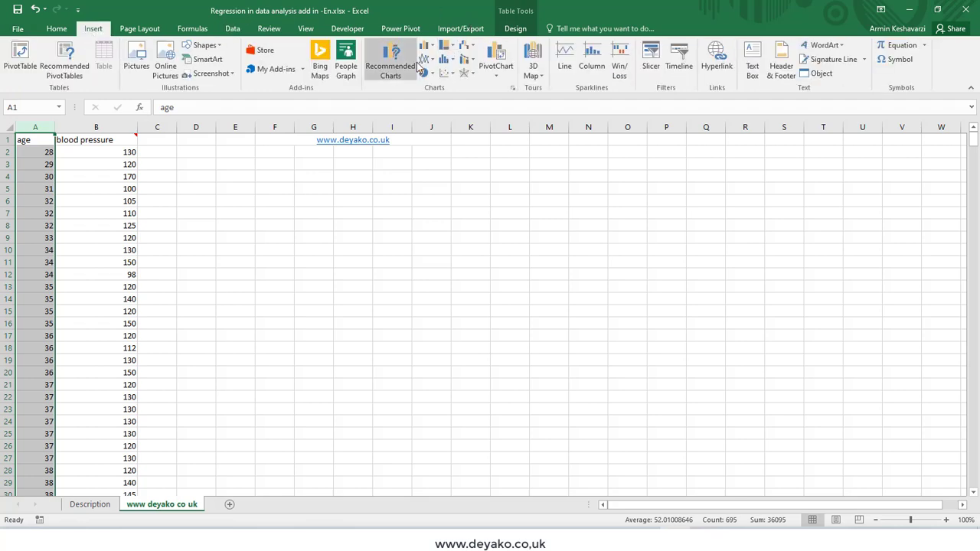
click(426, 59)
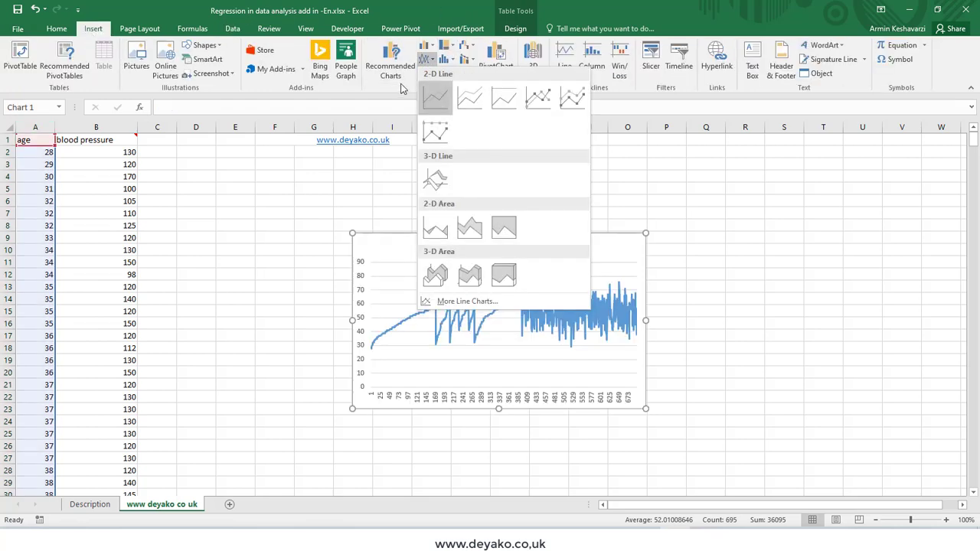
click(193, 29)
click(193, 29)
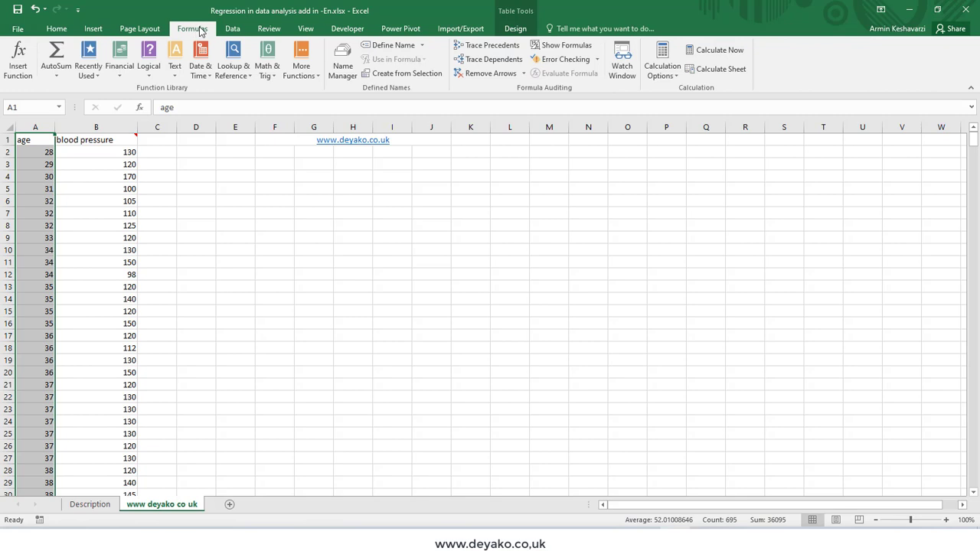
click(302, 65)
mouse_move(308, 90)
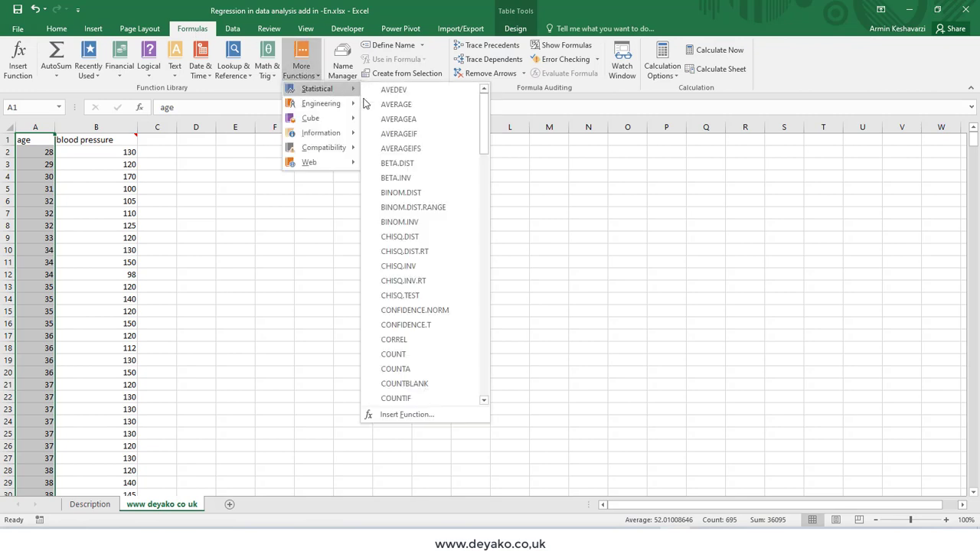
scroll(431, 268, down, 10)
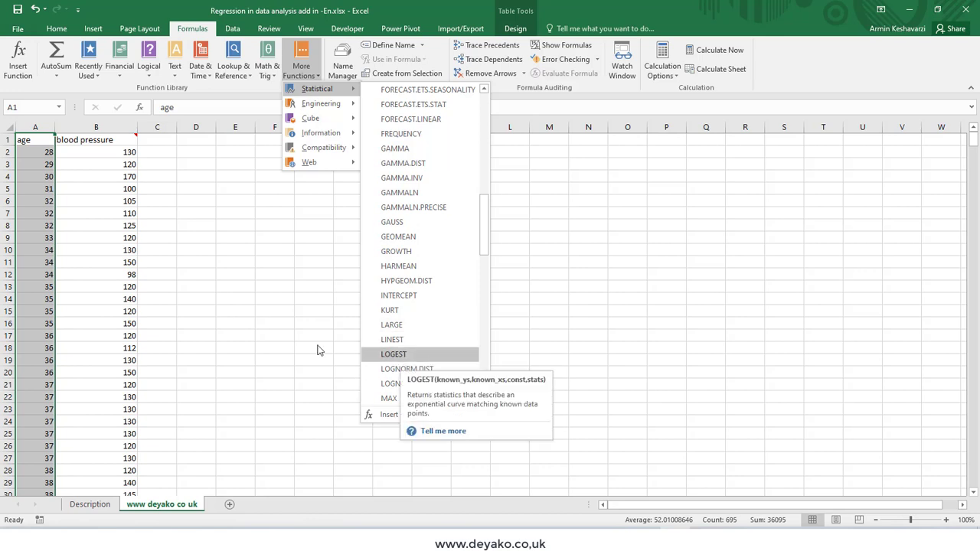
click(161, 308)
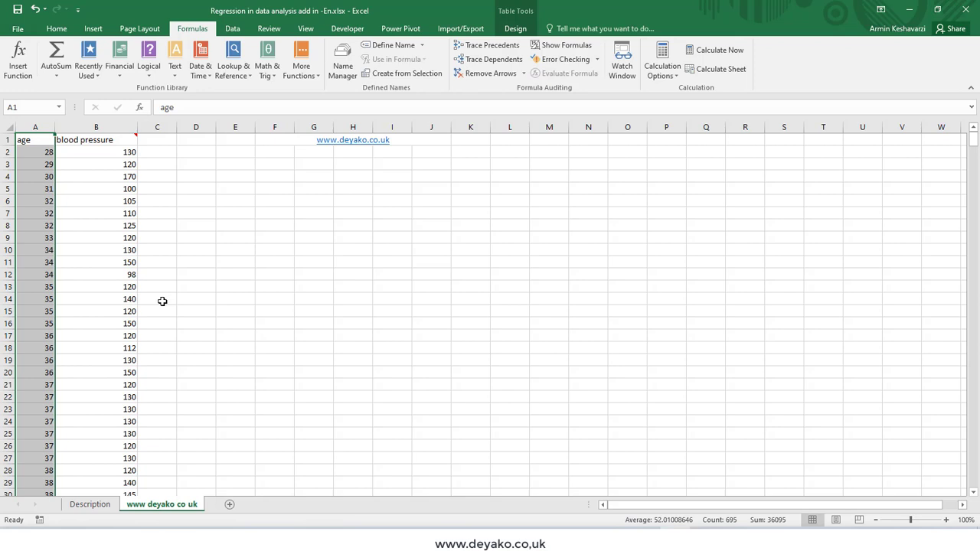
- Start the Regression tool from the Data Analysis add-in
click(232, 28)
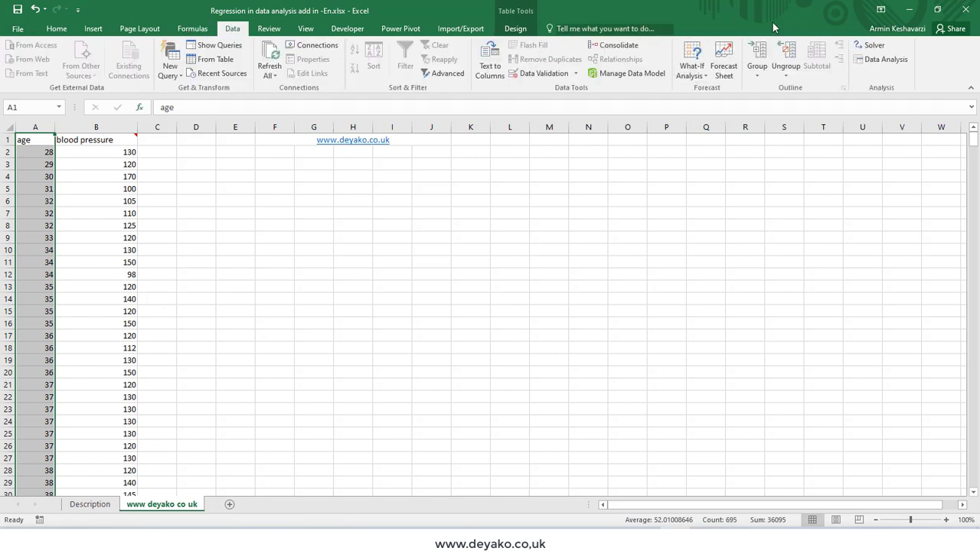
click(879, 61)
click(753, 388)
click(752, 389)
click(752, 388)
click(753, 388)
click(753, 388)
click(752, 388)
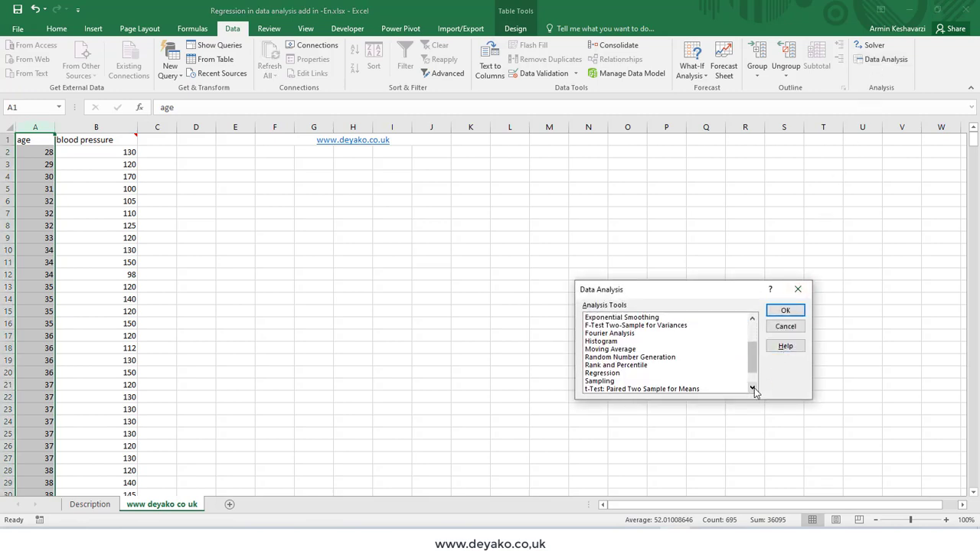
click(594, 373)
click(786, 311)
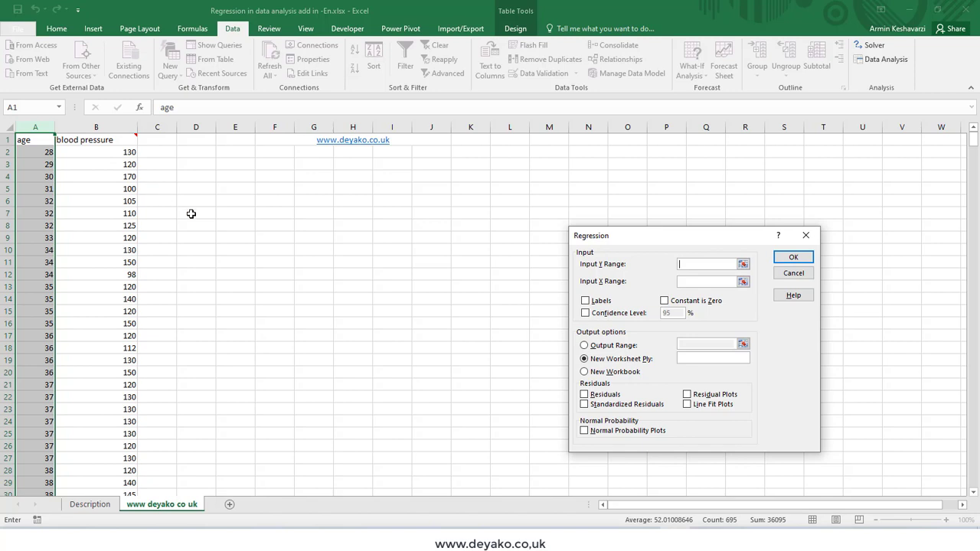
- Set the Input Y Range to the blood pressure data $B$1:$B$695 and mark the ranges as having labels
click(107, 139)
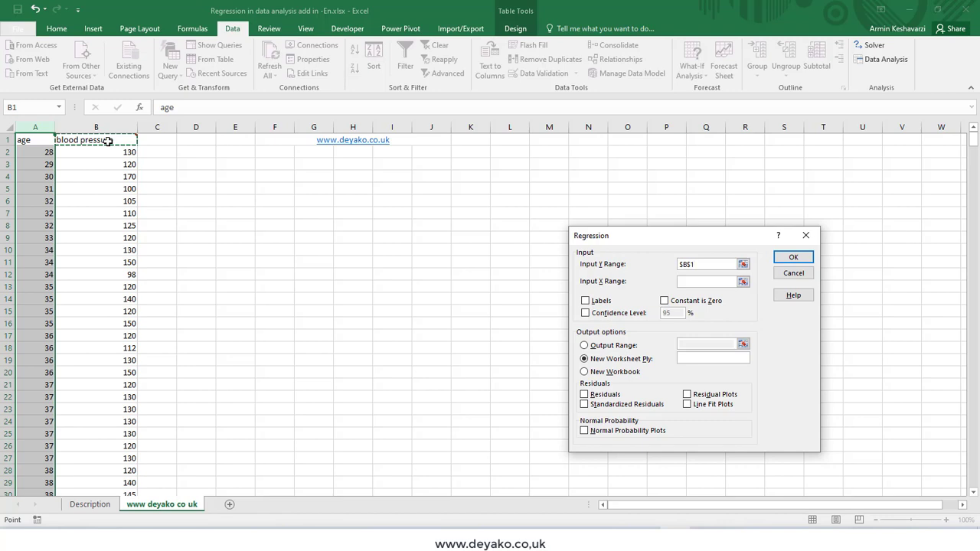
key(ctrl+shift+Down)
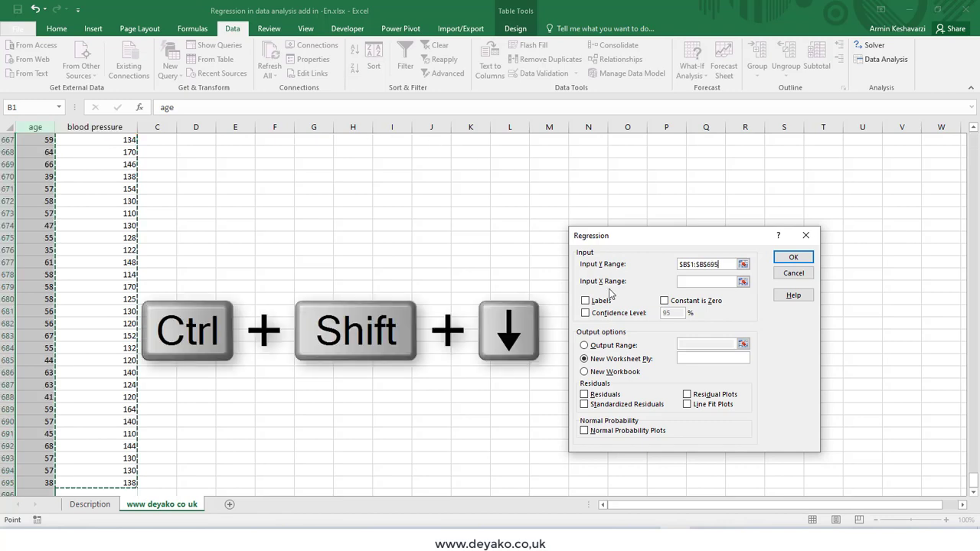
click(586, 301)
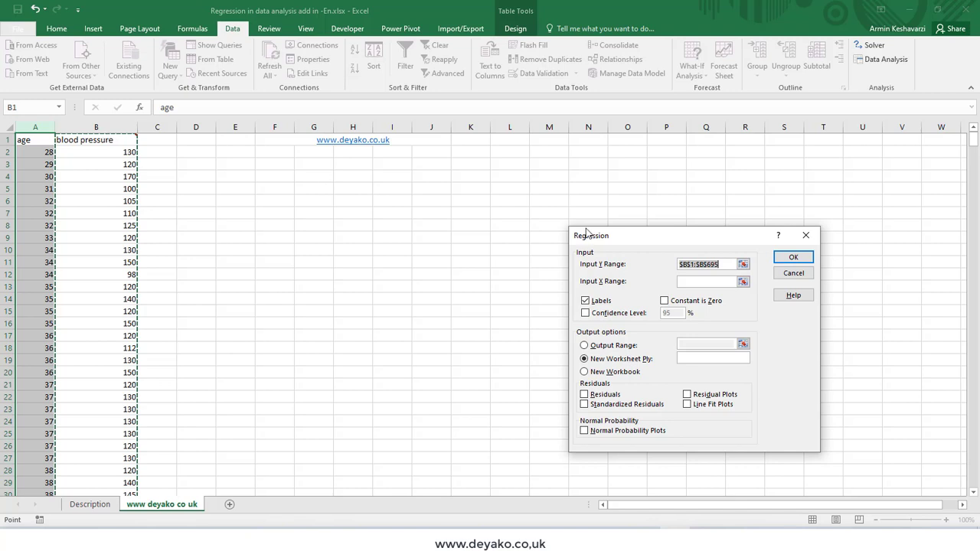
- Set the Input X Range to the age data $A$1:$A$695 and enable the 95% confidence level
click(698, 284)
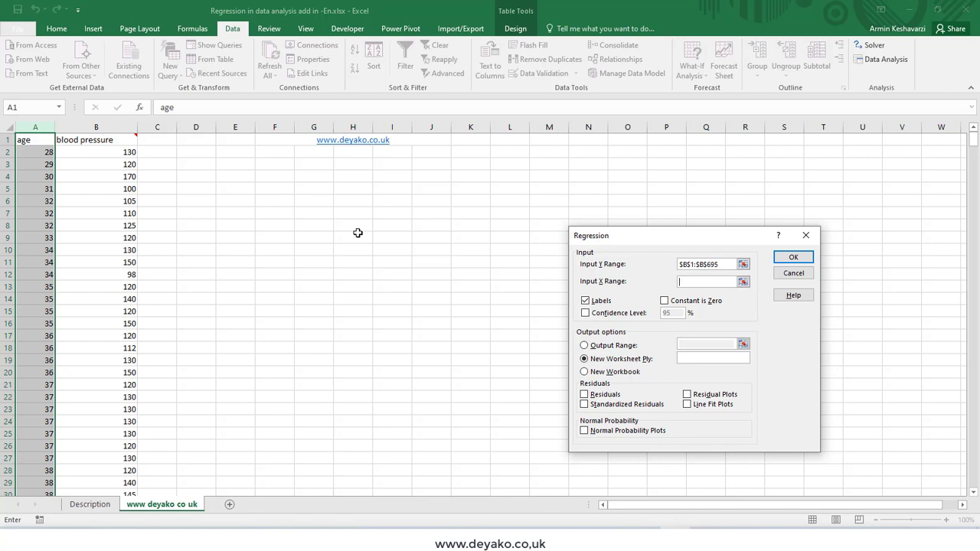
click(26, 140)
key(ctrl+shift+Down)
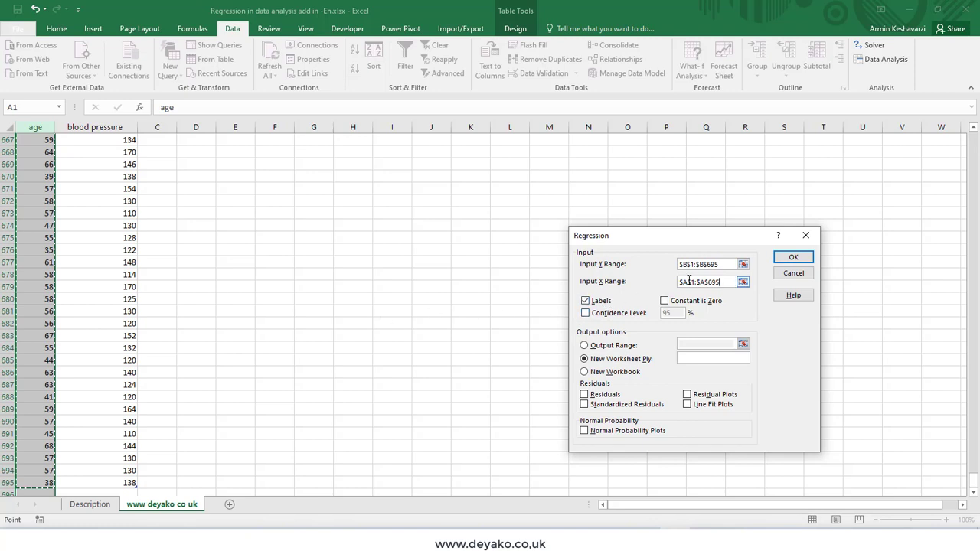
scroll(311, 209, up, 3)
scroll(312, 209, up, 8)
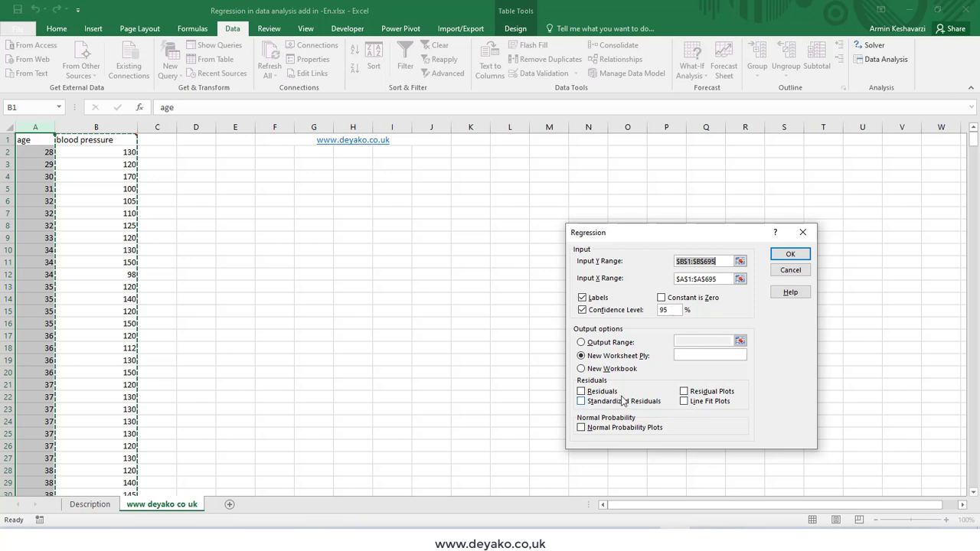
- Enable residuals, standardized residuals, residual plots, line fit plots and normal probability plots, and run the regression to a new worksheet
click(582, 391)
click(684, 392)
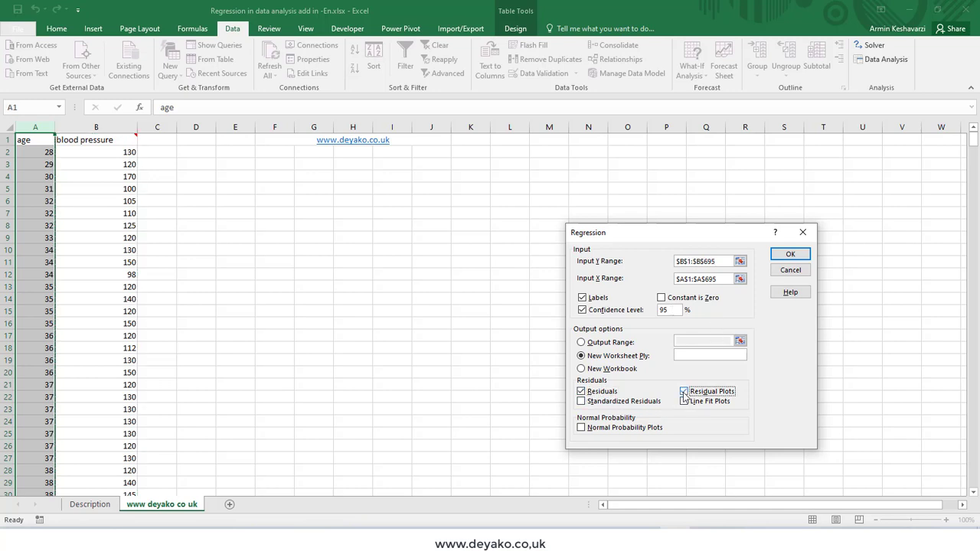
click(580, 403)
click(684, 403)
click(581, 427)
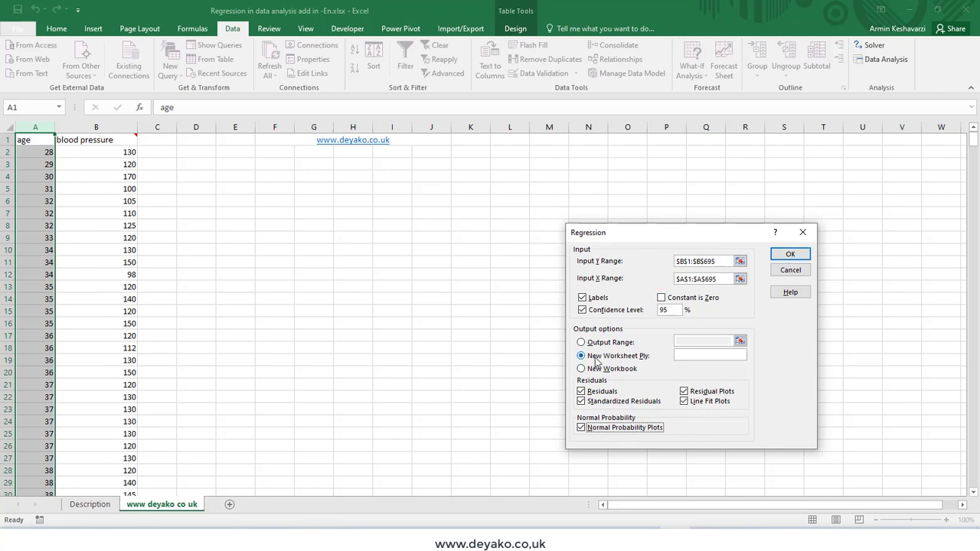
click(688, 355)
click(789, 257)
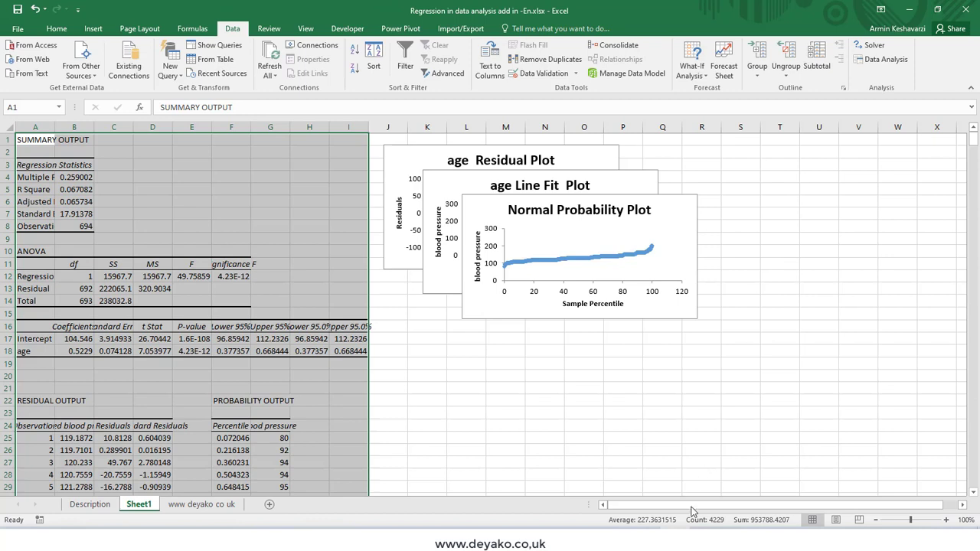
- Move the Normal Probability Plot below the other two charts, beside the probability output table
click(662, 400)
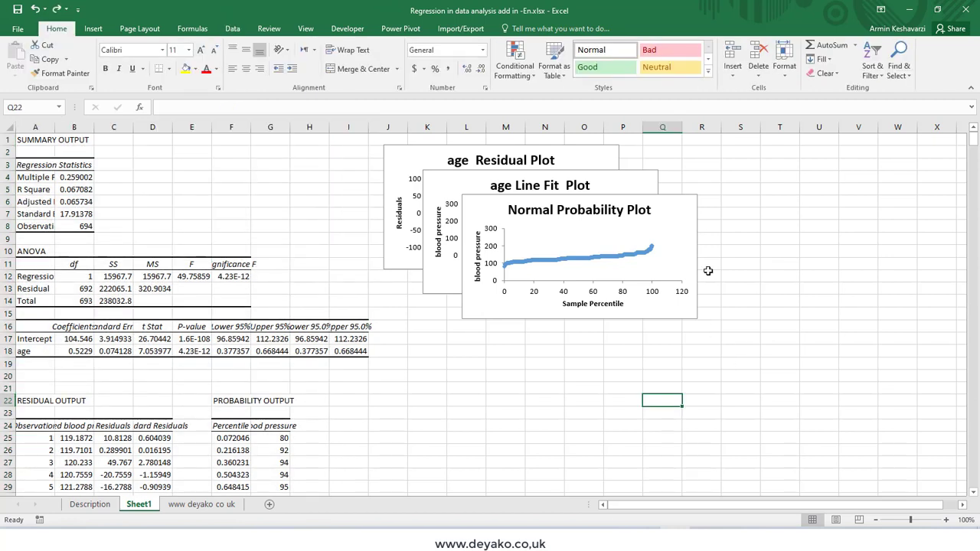
click(686, 201)
drag(686, 200, 600, 403)
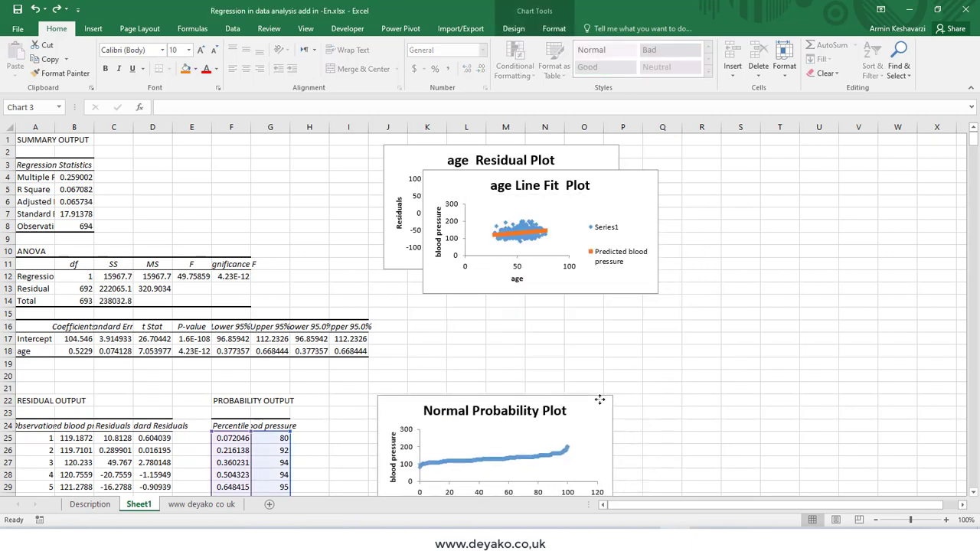
- Move and enlarge the age Line Fit Plot, and inspect its observed and predicted blood pressure series
drag(616, 180, 519, 166)
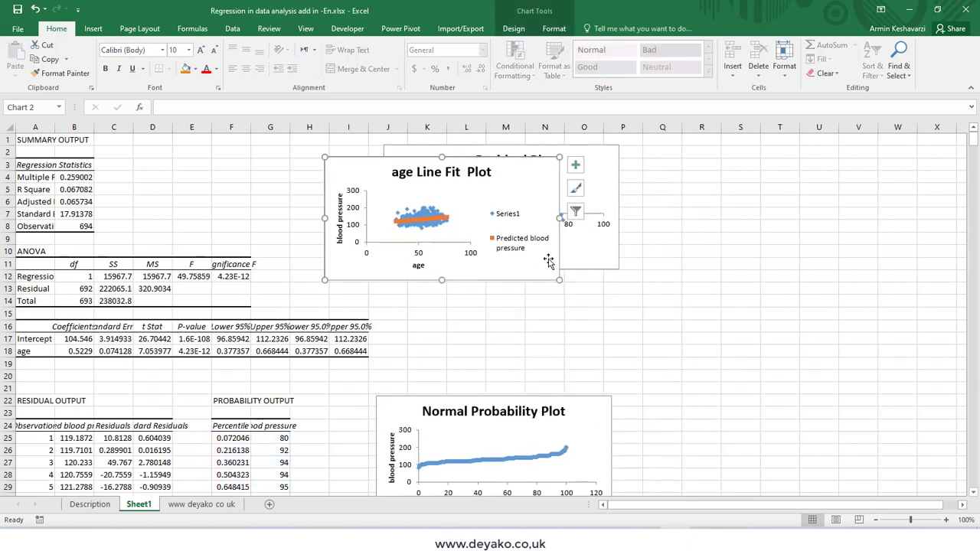
drag(560, 279, 858, 387)
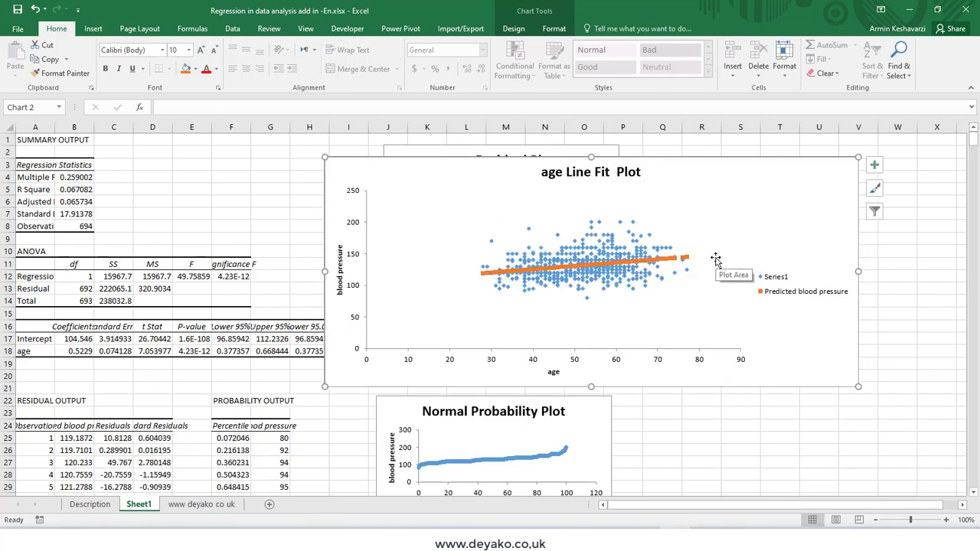
click(590, 289)
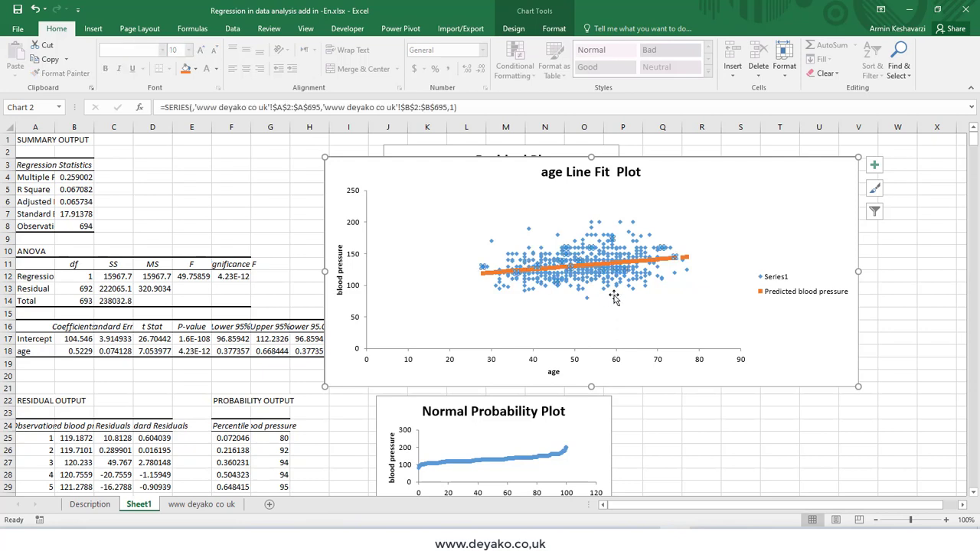
click(508, 270)
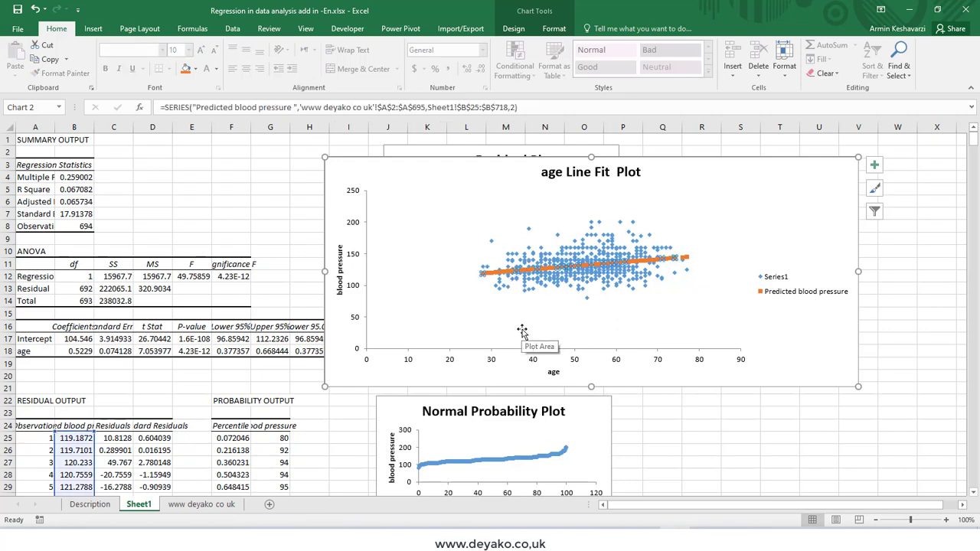
- Set the marker option of the Predicted blood pressure series in the age Line Fit Plot to None
right_click(483, 273)
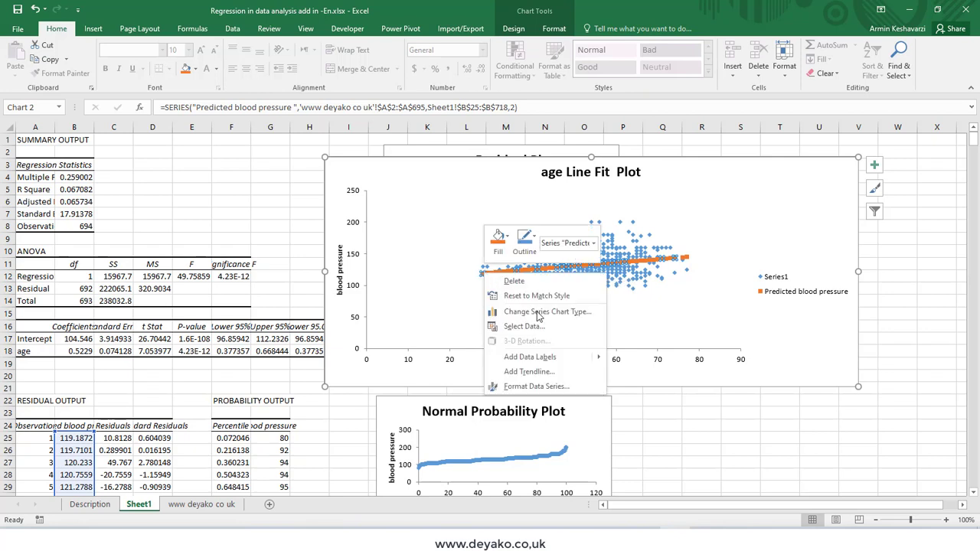
click(536, 388)
click(824, 173)
click(875, 202)
click(846, 249)
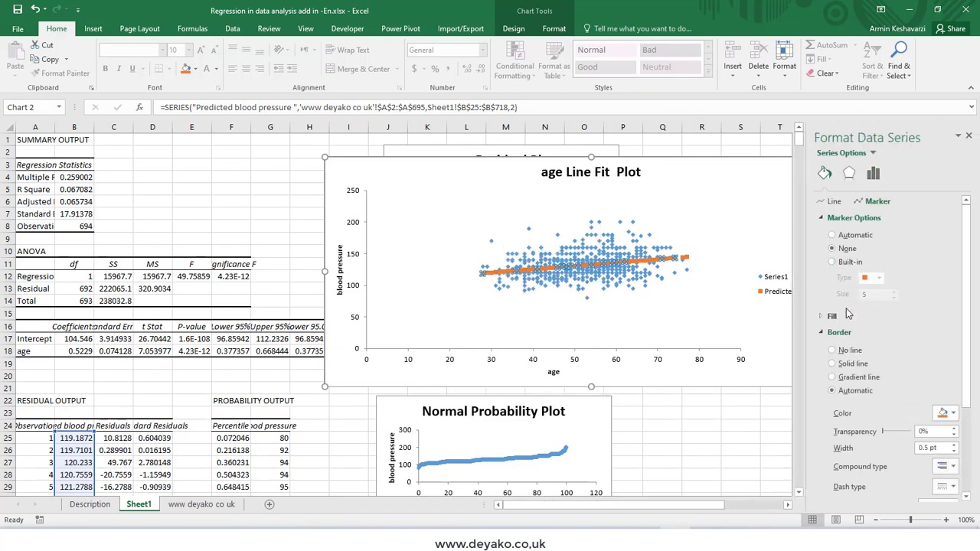
- Draw the Predicted blood pressure series as a solid red line, making sure its marker option is None
click(829, 204)
click(834, 249)
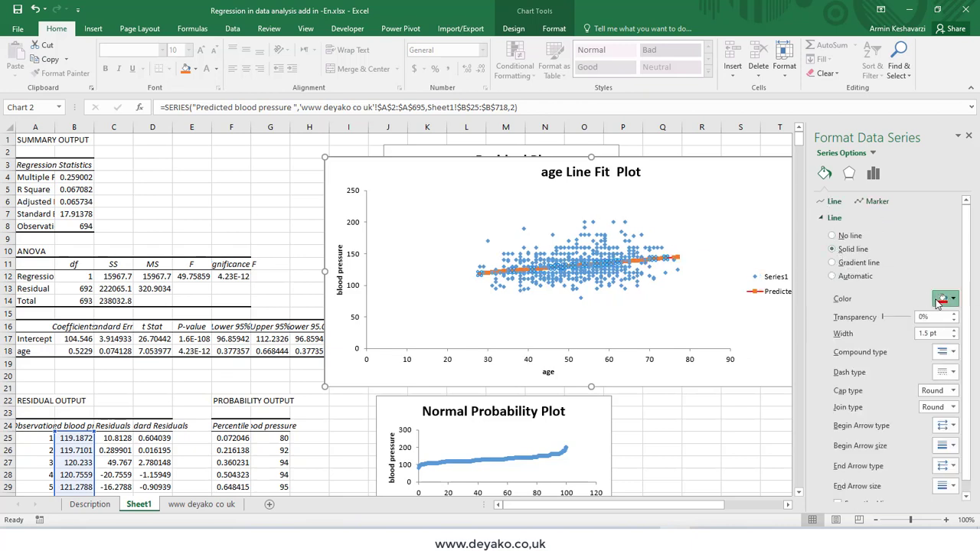
click(937, 300)
click(887, 396)
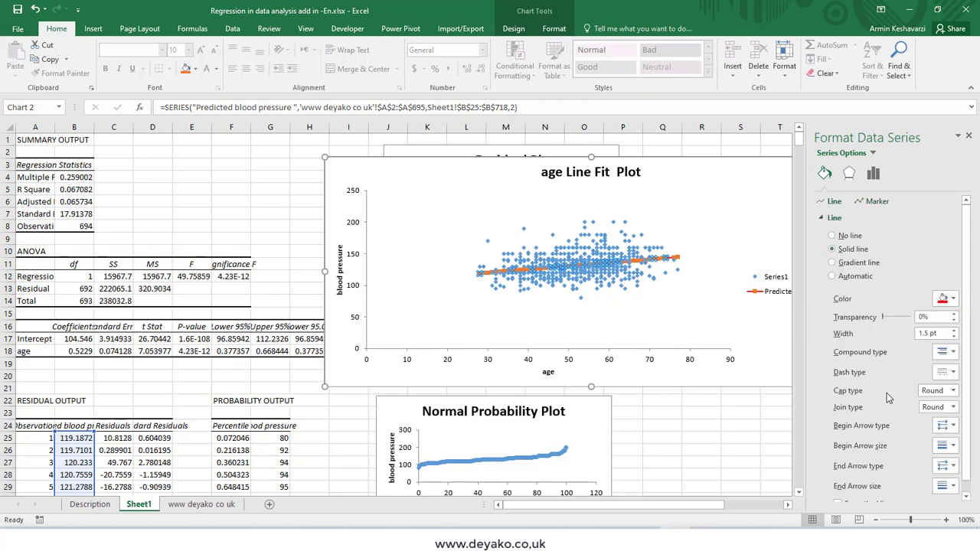
click(873, 201)
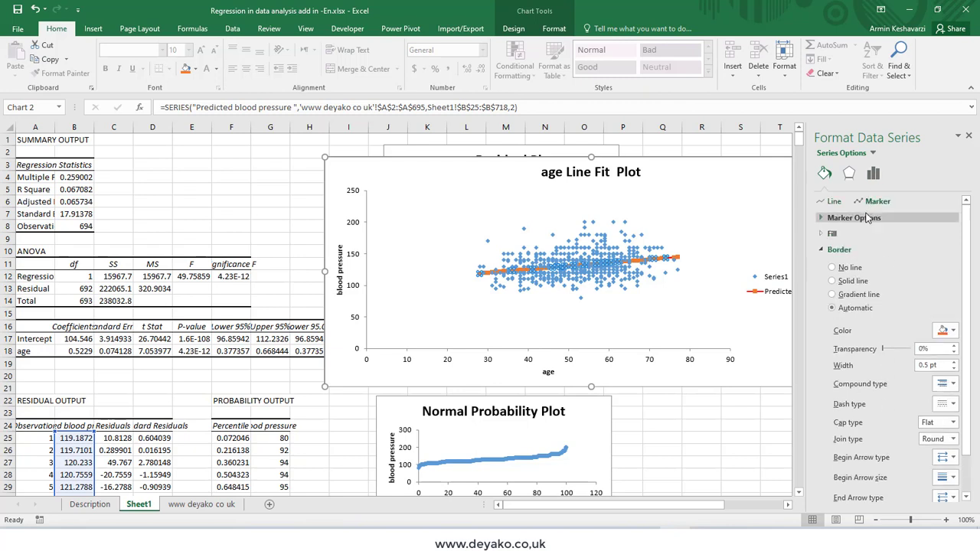
click(854, 218)
click(846, 249)
click(726, 239)
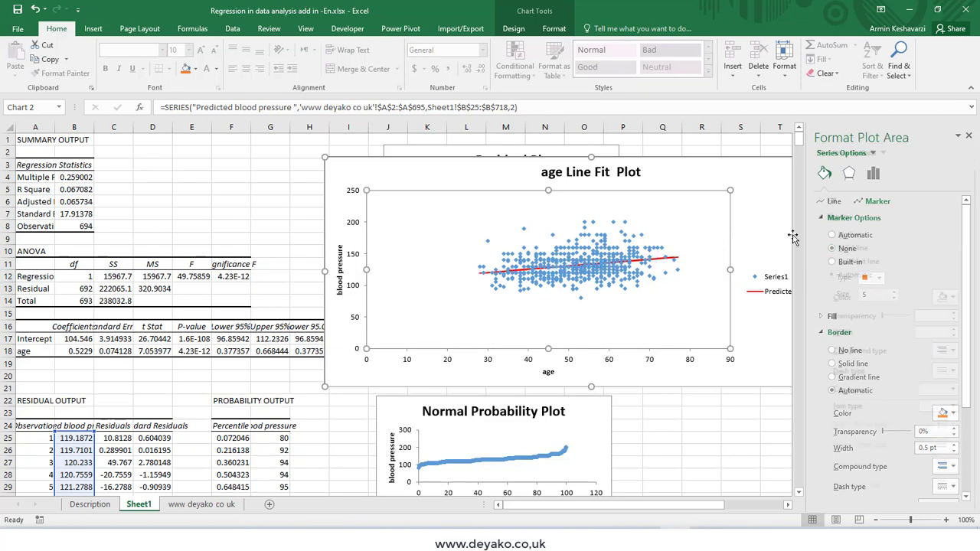
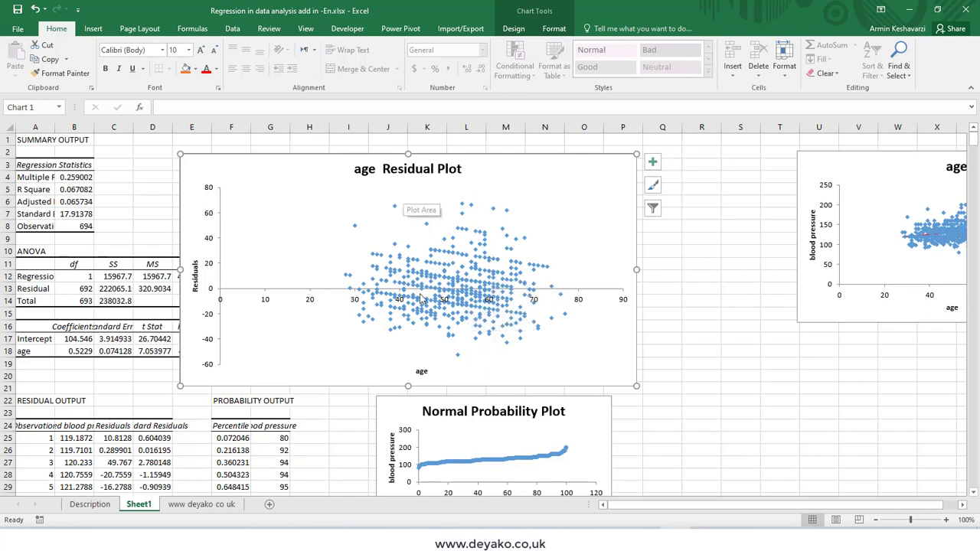
- Resize the age Residual Plot, adjust its plot area, and place the chart directly below the age Line Fit Plot
drag(181, 431, 180, 429)
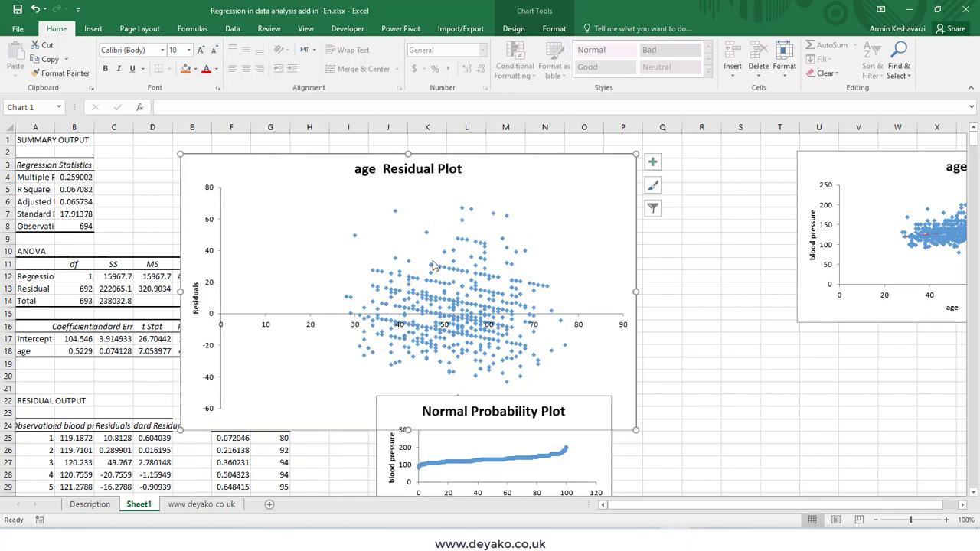
drag(516, 193, 536, 179)
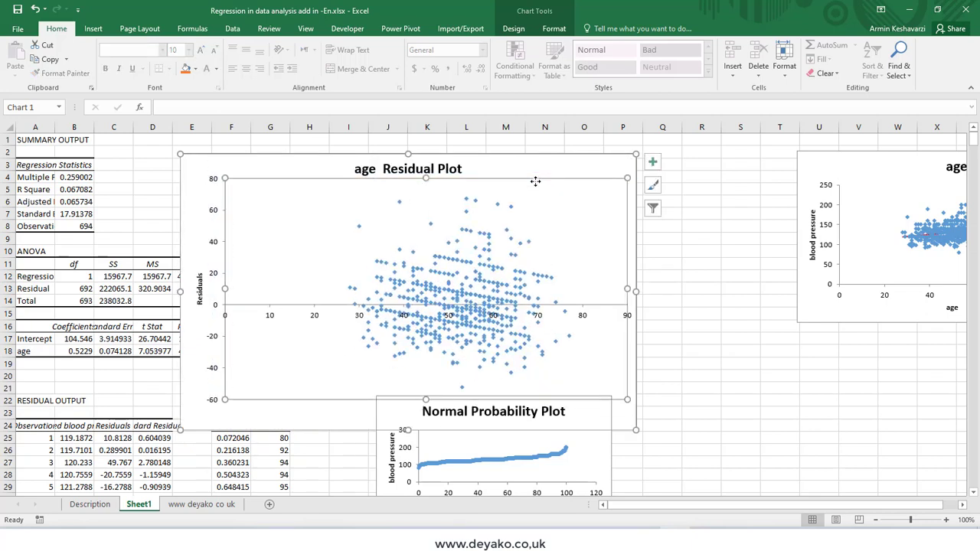
drag(632, 431, 741, 320)
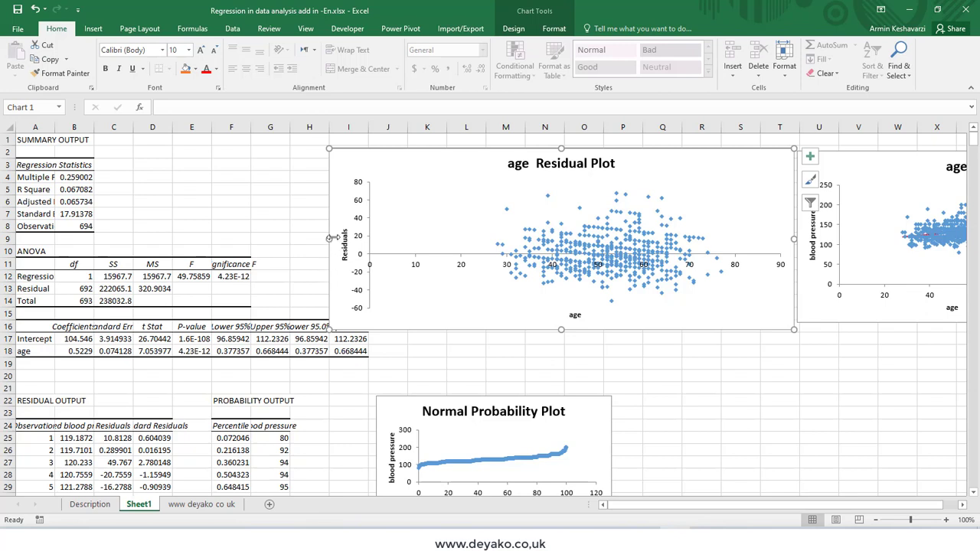
drag(369, 237, 393, 259)
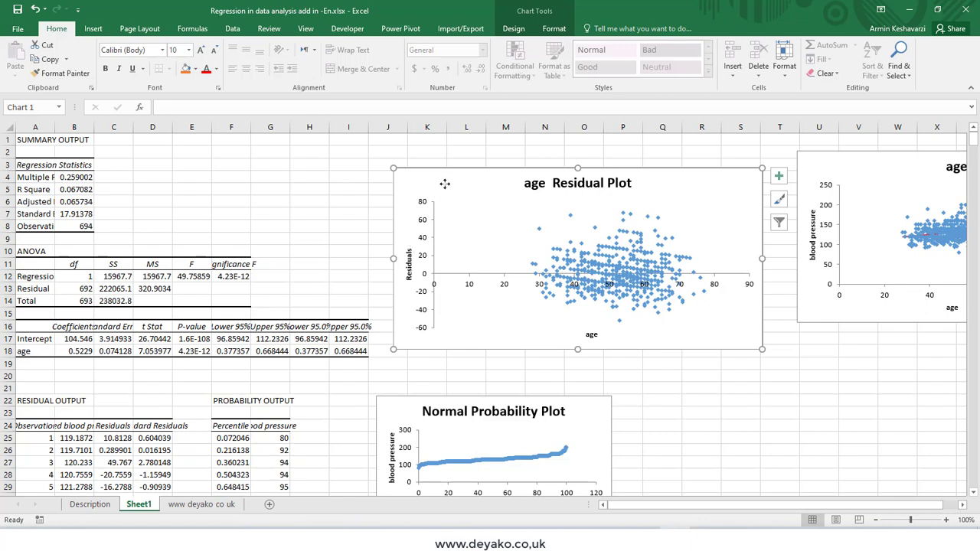
drag(445, 184, 851, 358)
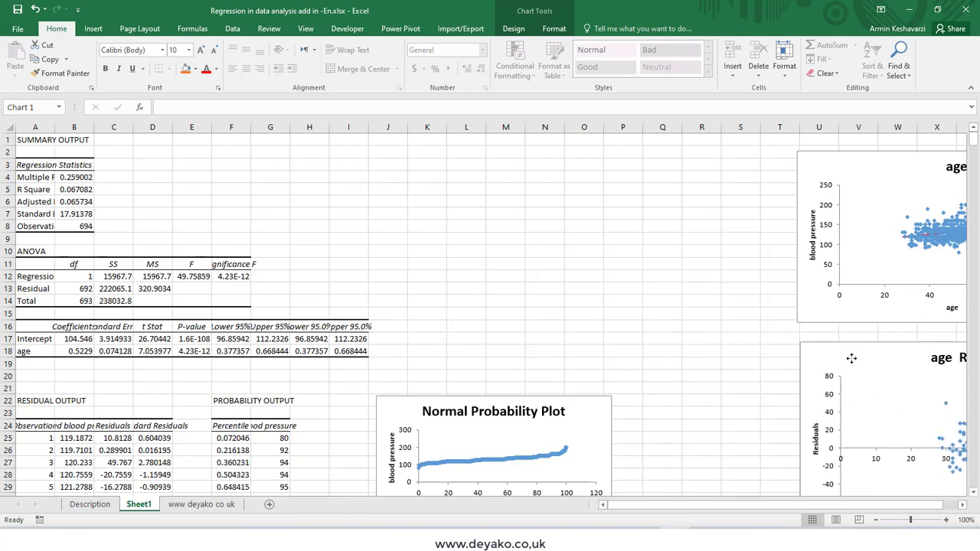
- Move the Normal Probability Plot up beside the ANOVA table and enlarge it to about twice its size
double_click(570, 403)
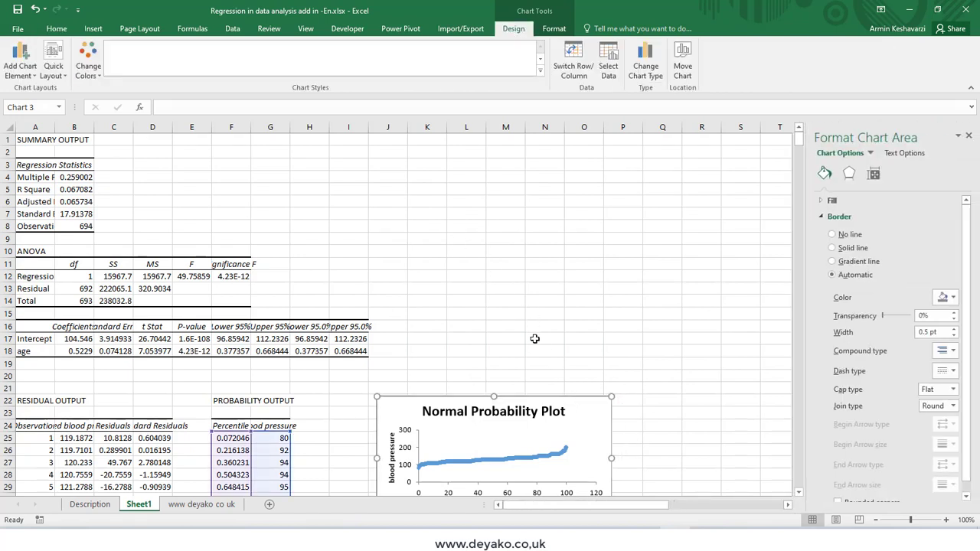
click(968, 135)
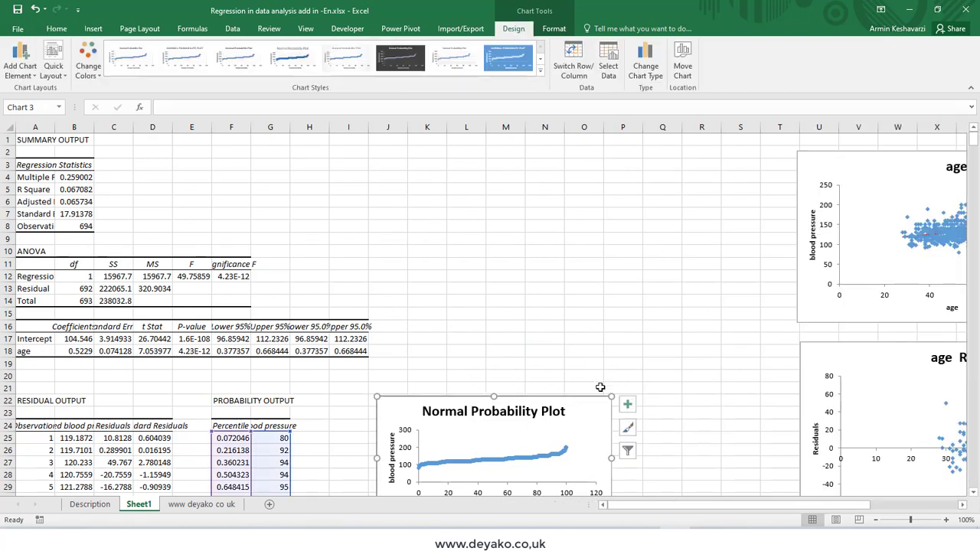
drag(581, 396, 516, 216)
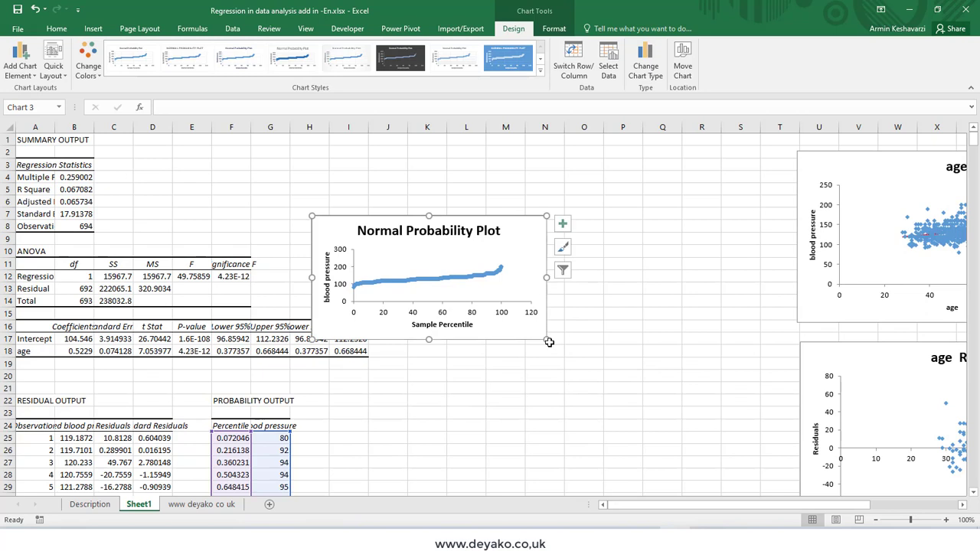
drag(546, 339, 768, 488)
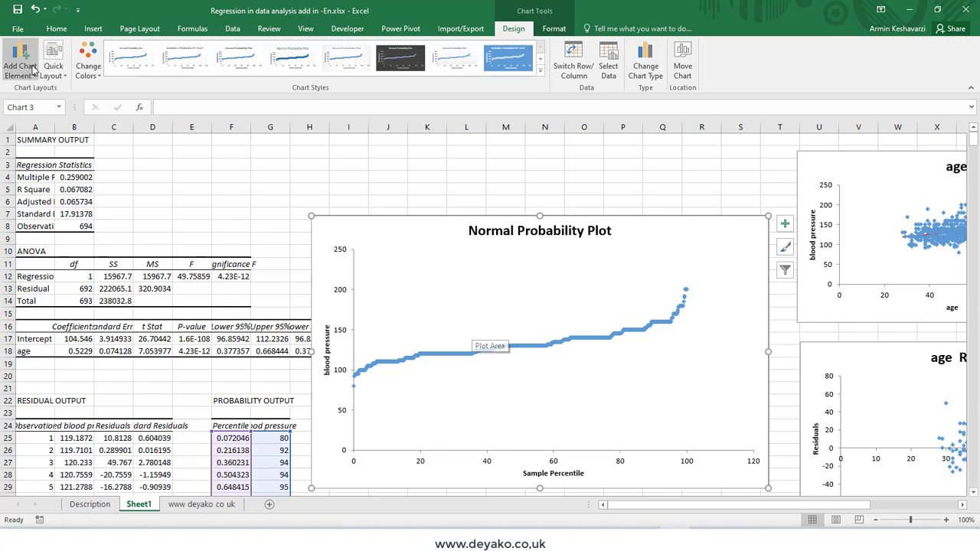
- Draw a straight line shape about 15.56 cm wide and 3.76 cm high along the points of the Normal Probability Plot
click(92, 30)
click(211, 46)
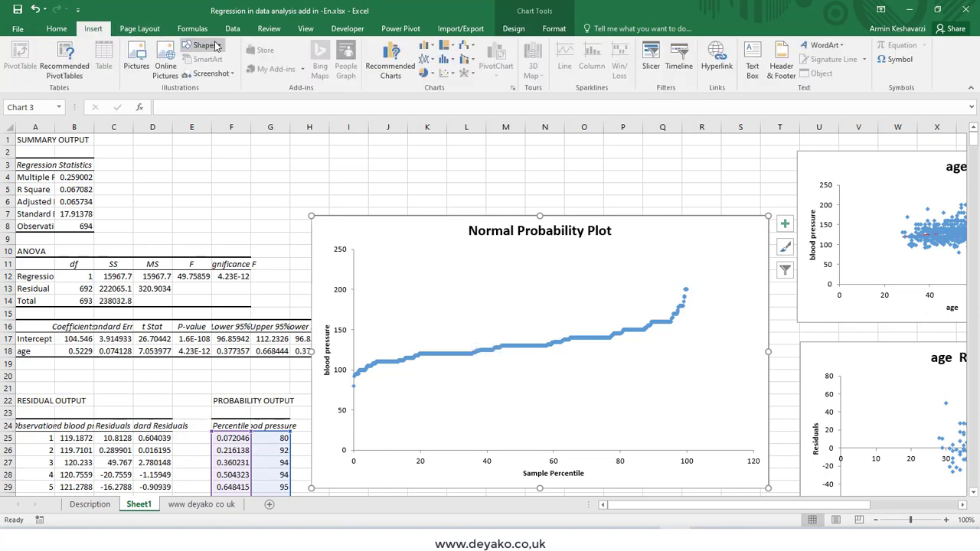
click(200, 73)
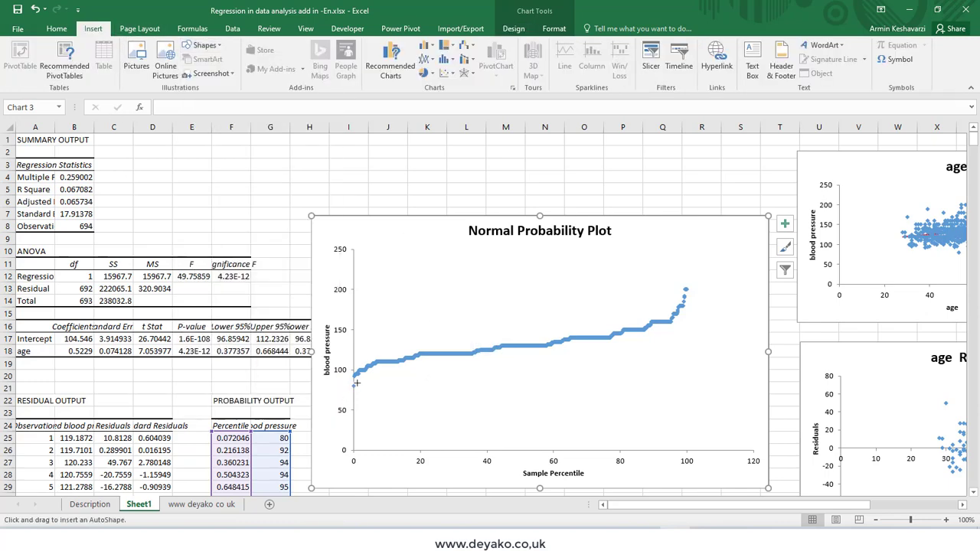
mouse_move(357, 383)
mouse_down()
mouse_move(613, 328)
mouse_move(720, 286)
mouse_move(718, 294)
mouse_up()
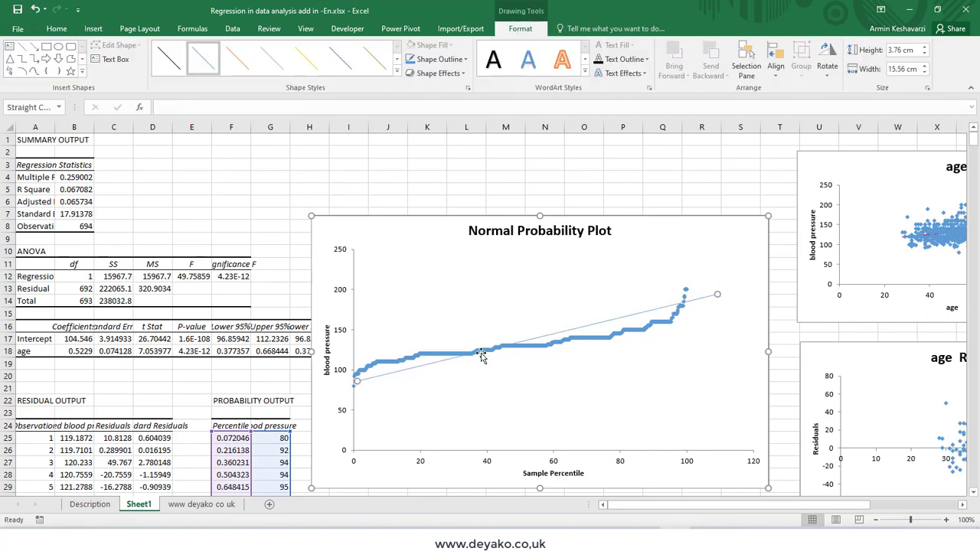
mouse_move(684, 301)
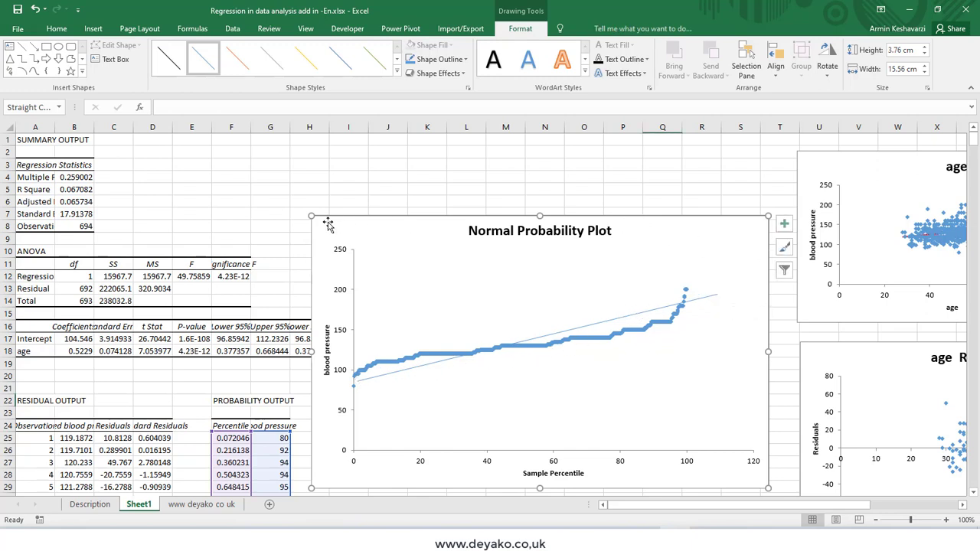
- Move the Normal Probability Plot below the age Residual Plot and deselect it
drag(348, 222, 827, 407)
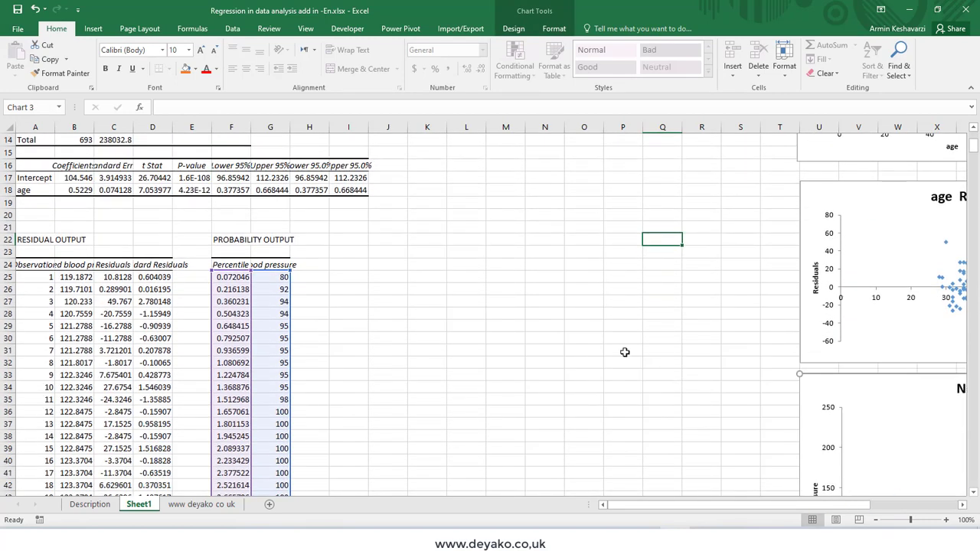
scroll(582, 344, up, 5)
key(Escape)
- Autofit the widths of columns A to I to the regression output tables
drag(35, 127, 360, 141)
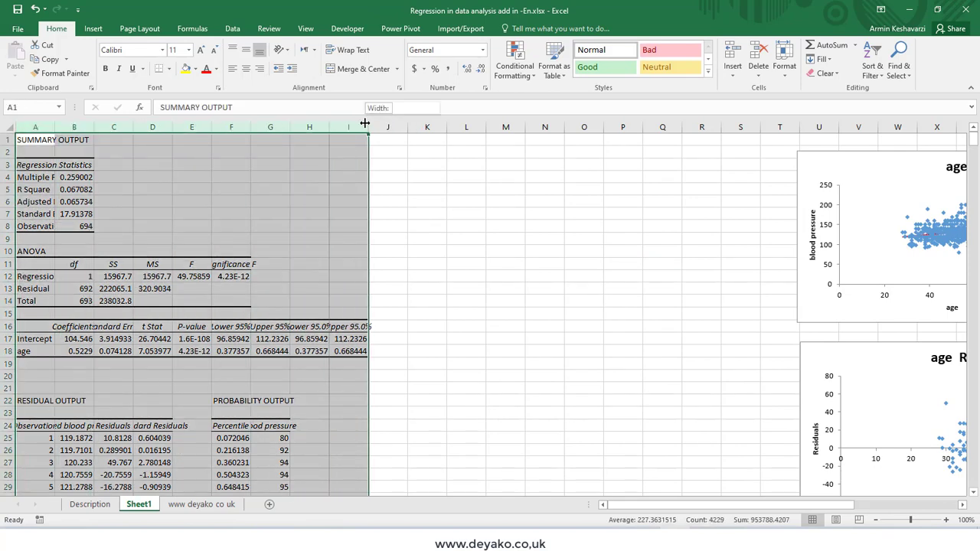
double_click(369, 127)
click(123, 203)
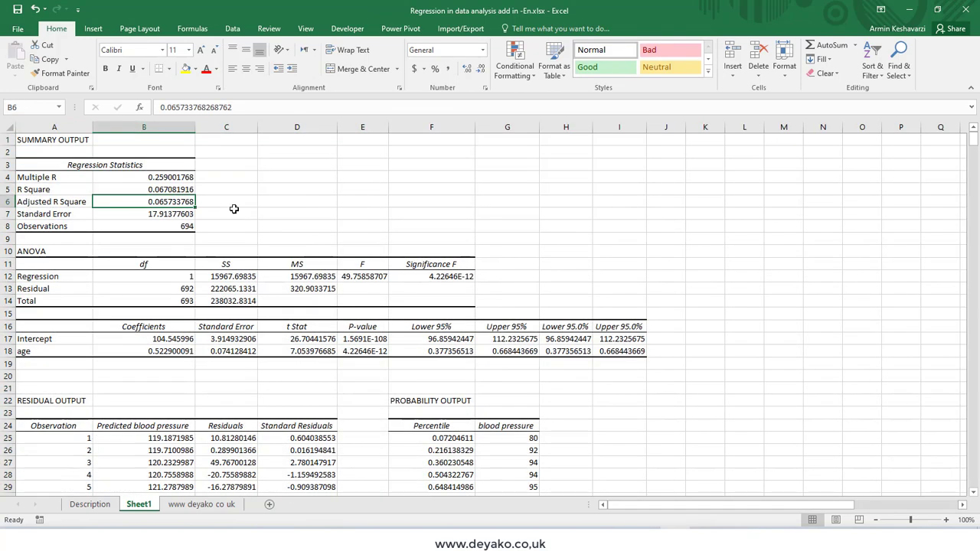
- Examine Multiple R and R Square in the Regression Statistics, and relate them to the scatter in the age plots
click(77, 179)
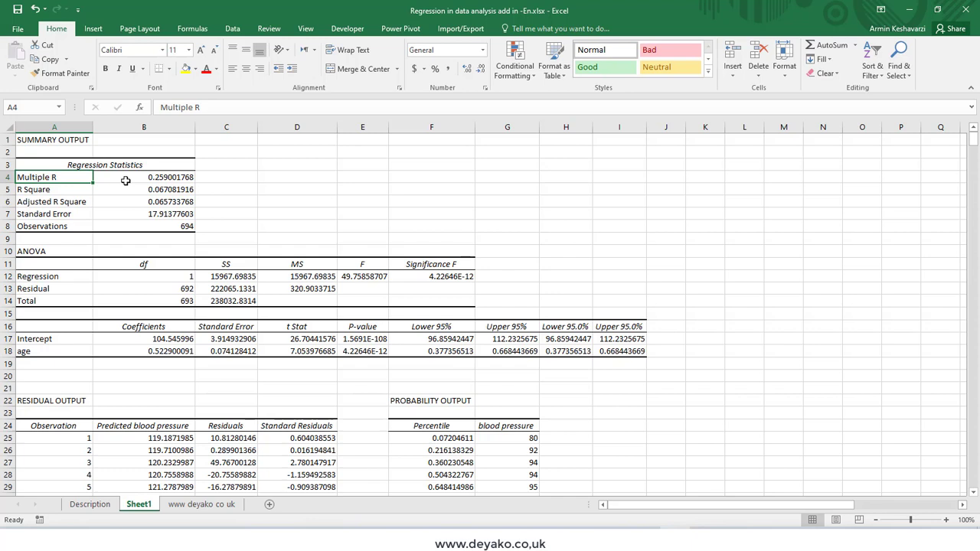
click(51, 193)
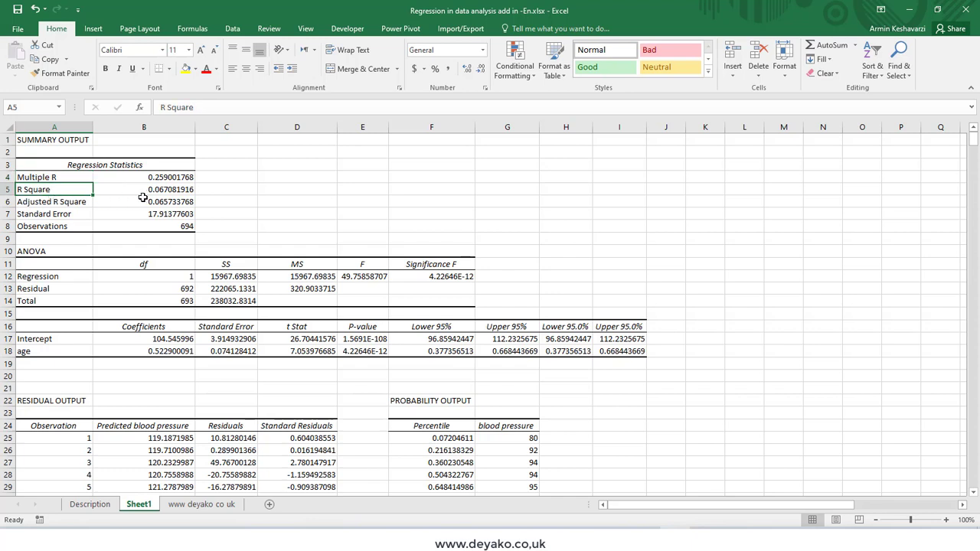
click(182, 189)
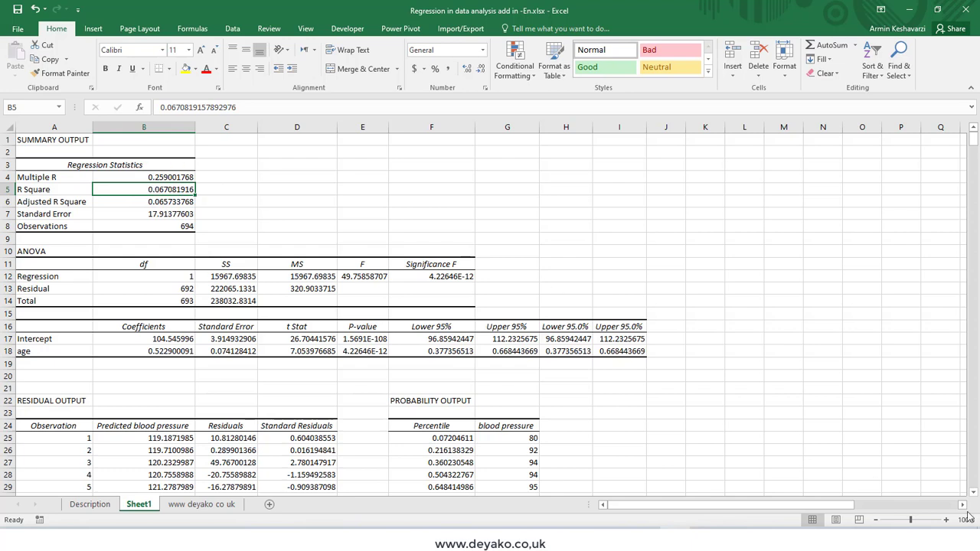
scroll(856, 509, right, 5)
scroll(855, 509, down, 2)
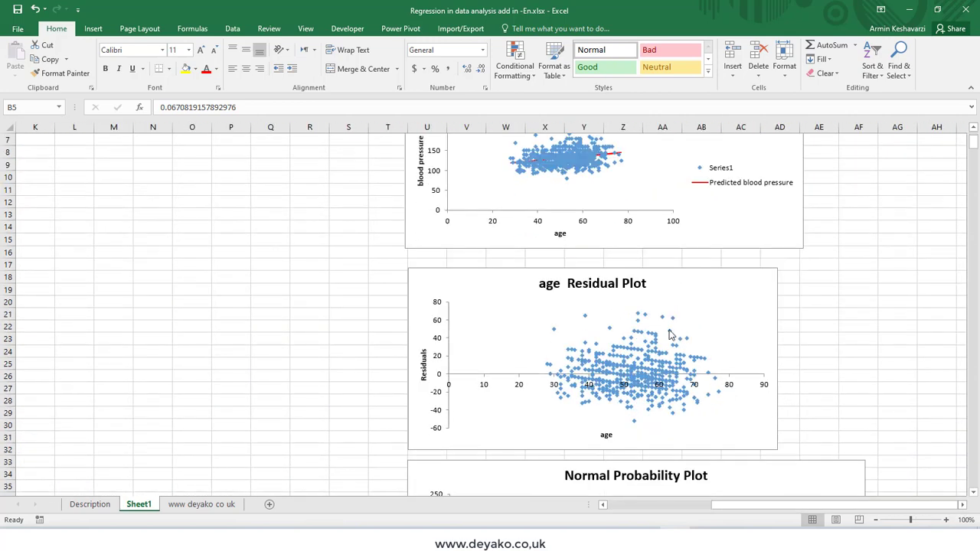
mouse_move(626, 382)
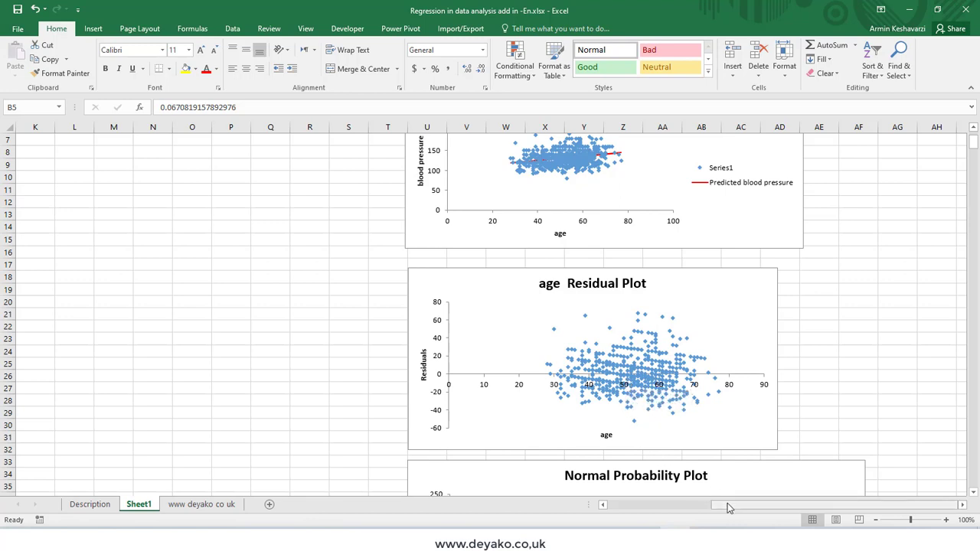
drag(727, 503, 613, 517)
scroll(157, 329, up, 2)
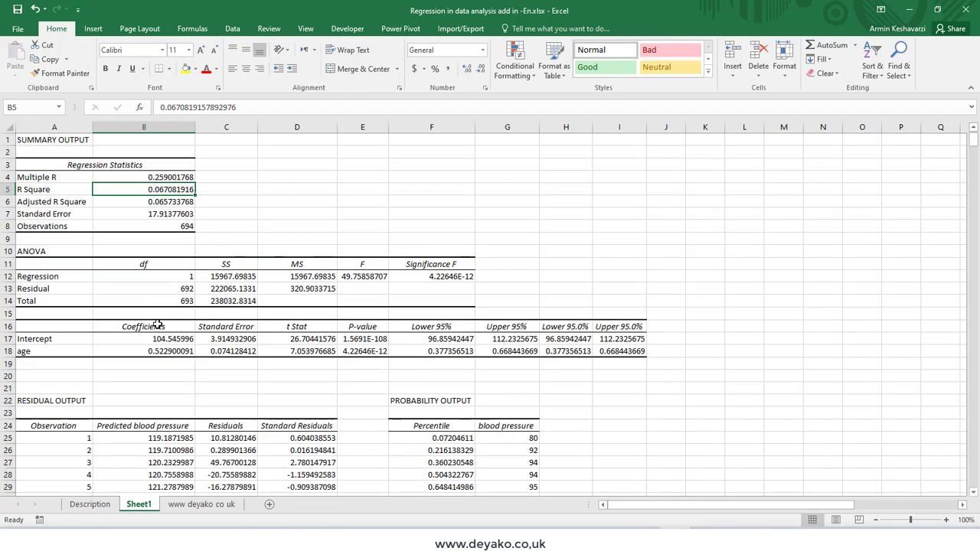
- Examine Adjusted R Square, Standard Error and Observations, and check the observation count against the age column on the www deyako co uk sheet
click(90, 201)
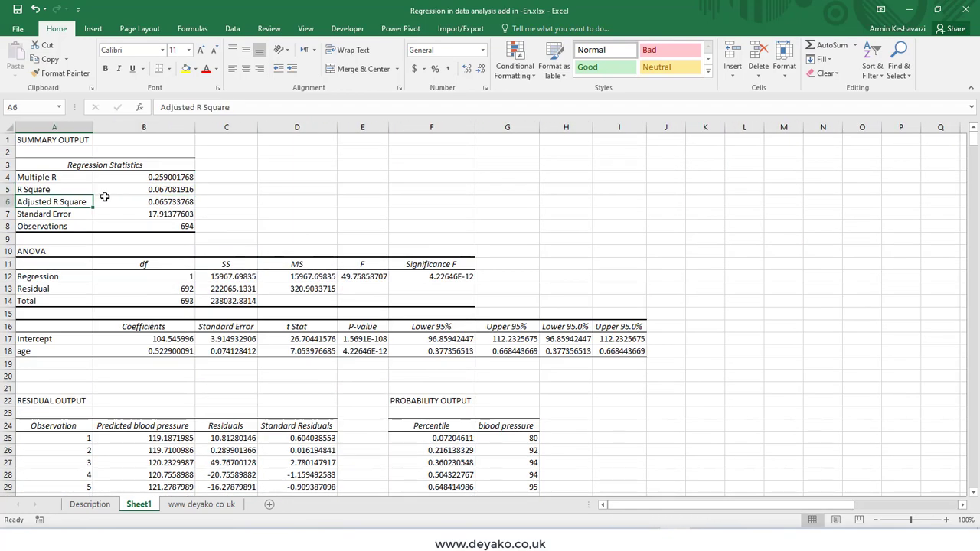
click(136, 200)
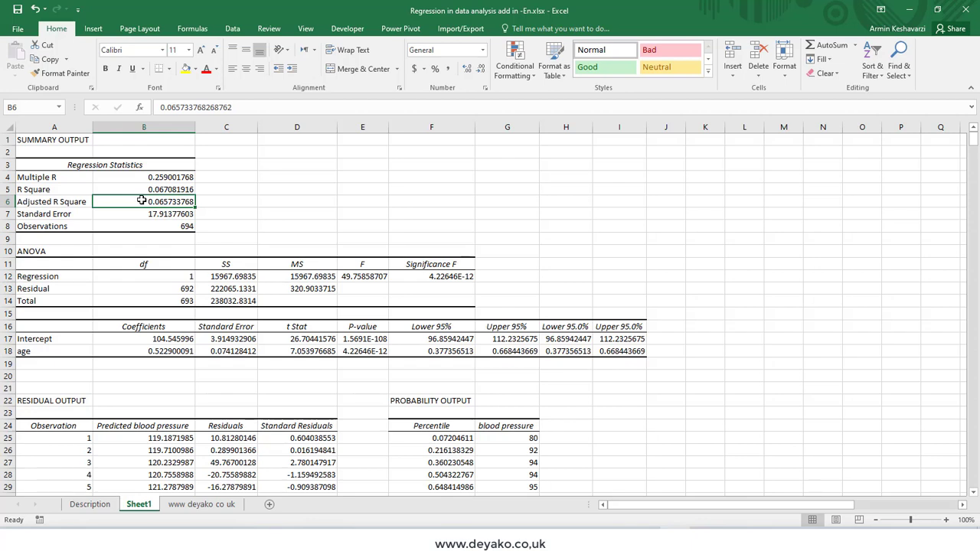
click(153, 214)
click(157, 228)
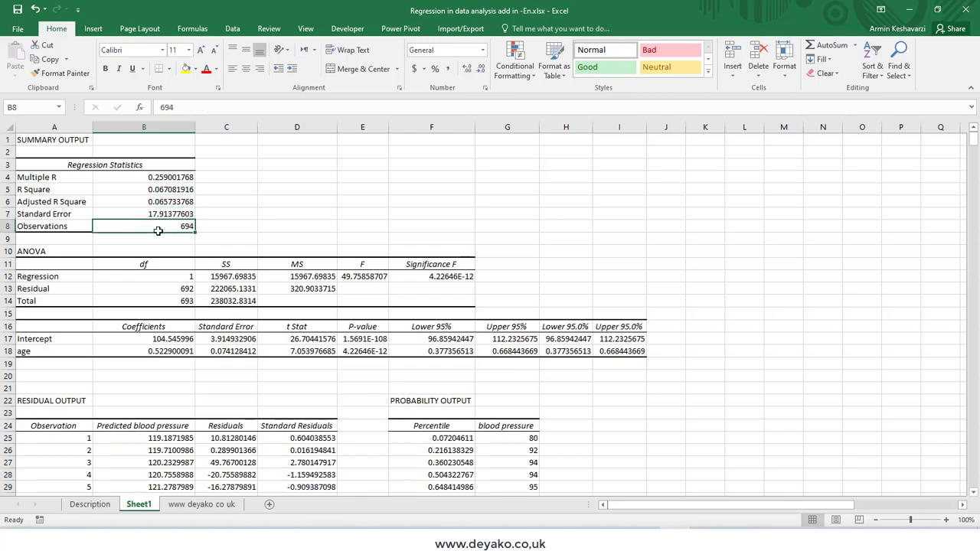
click(202, 503)
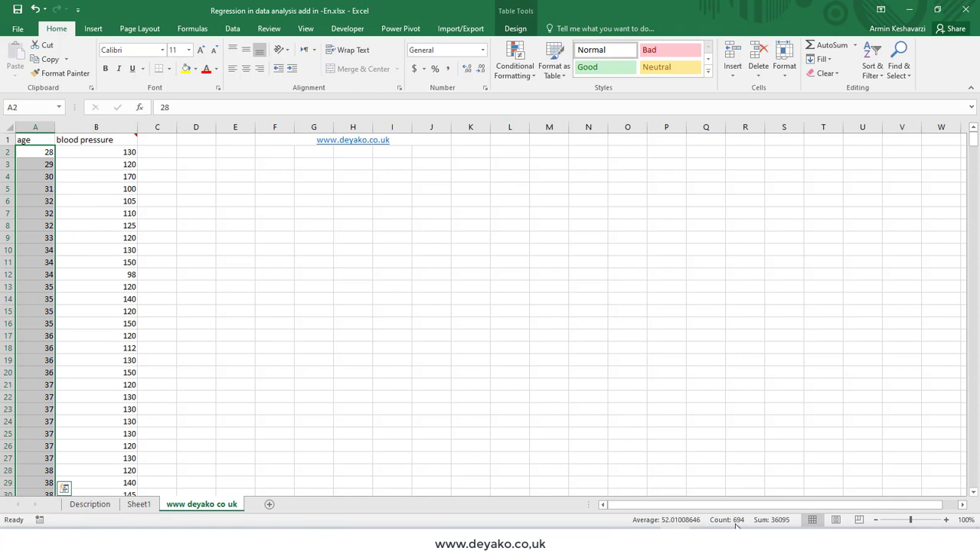
click(136, 503)
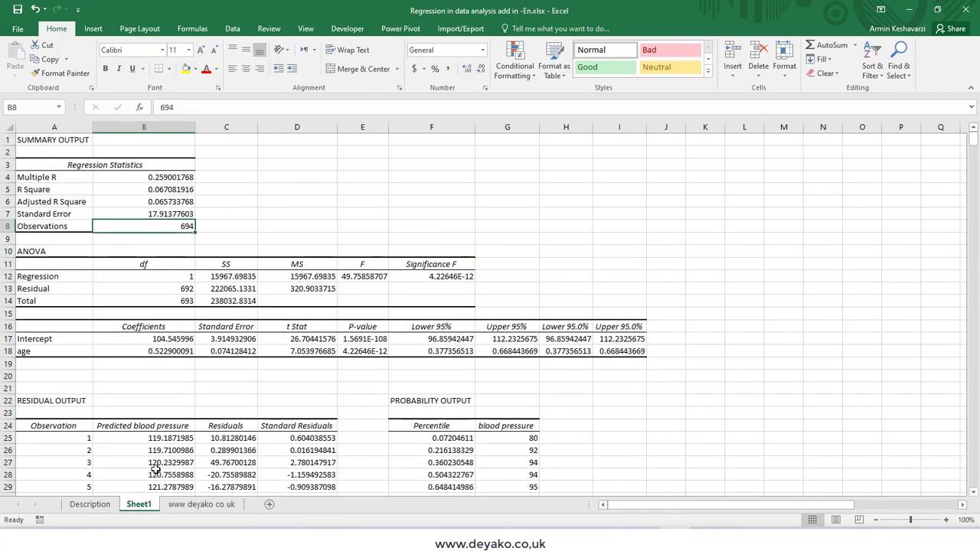
- Examine the Regression, Residual and Total rows of the ANOVA table and the sum of squares for each
click(42, 252)
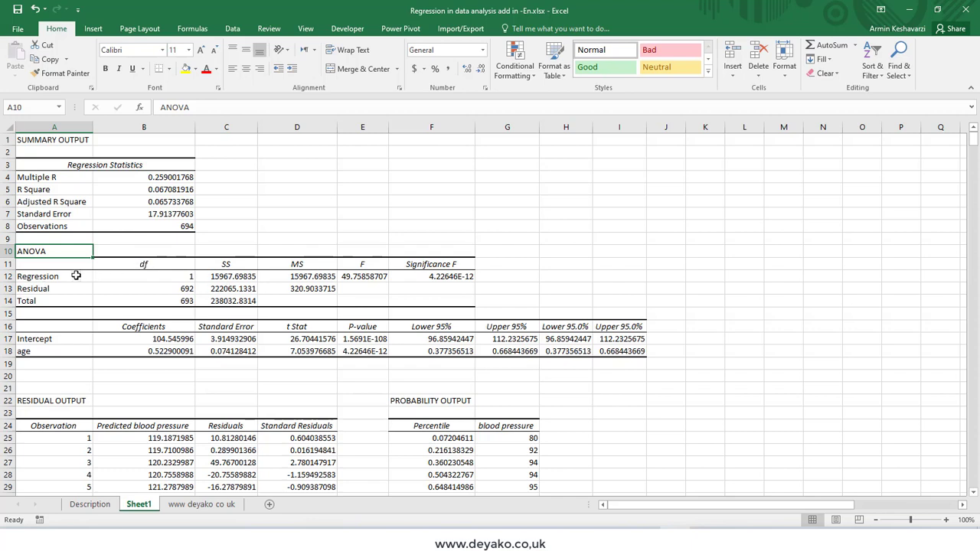
click(76, 275)
click(77, 287)
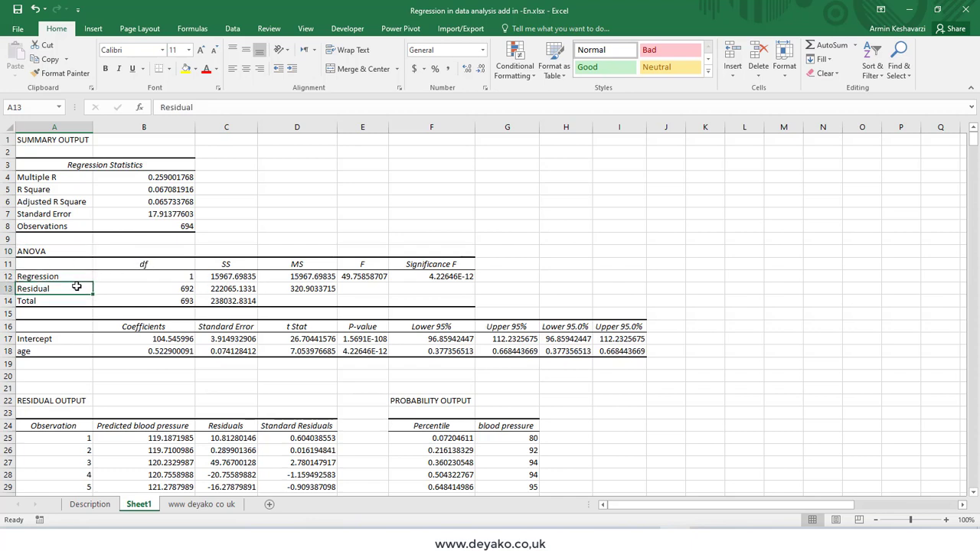
click(77, 303)
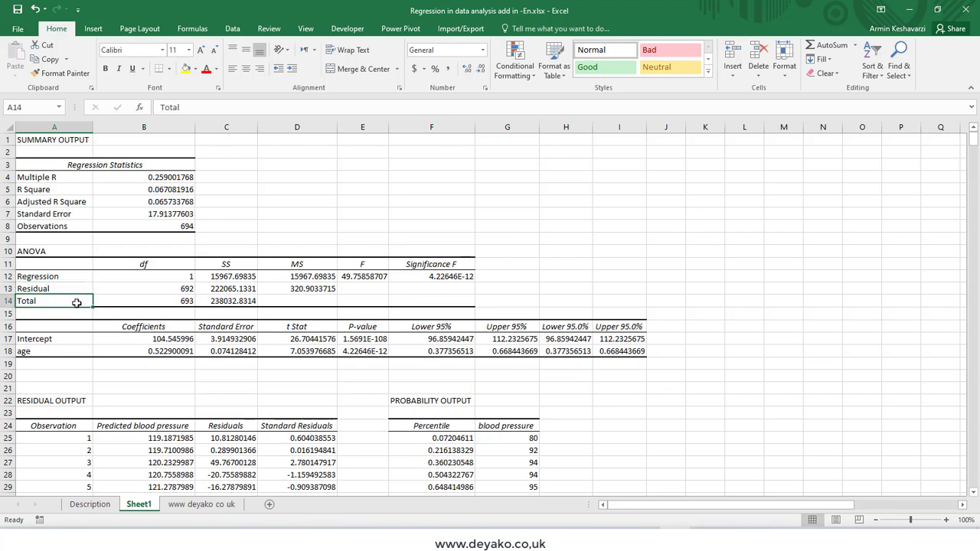
click(234, 265)
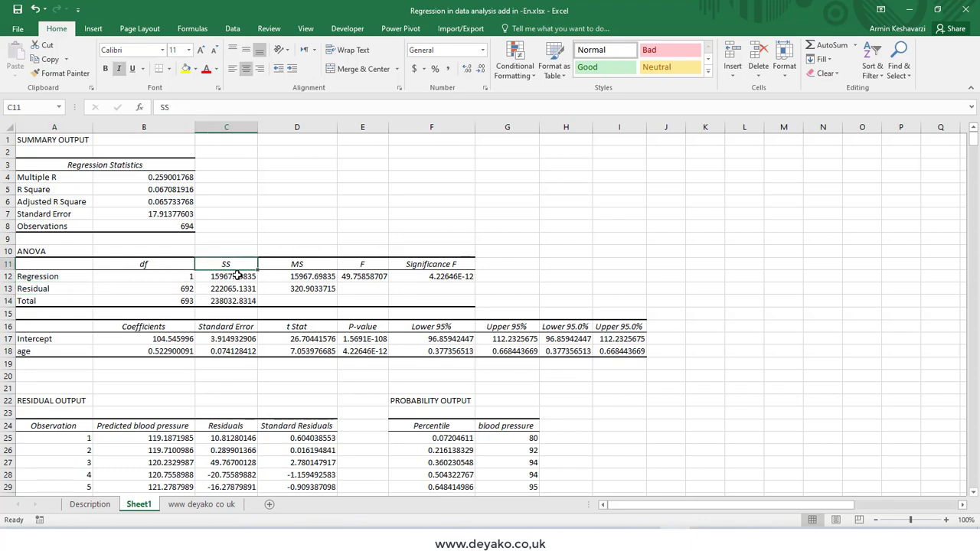
click(62, 276)
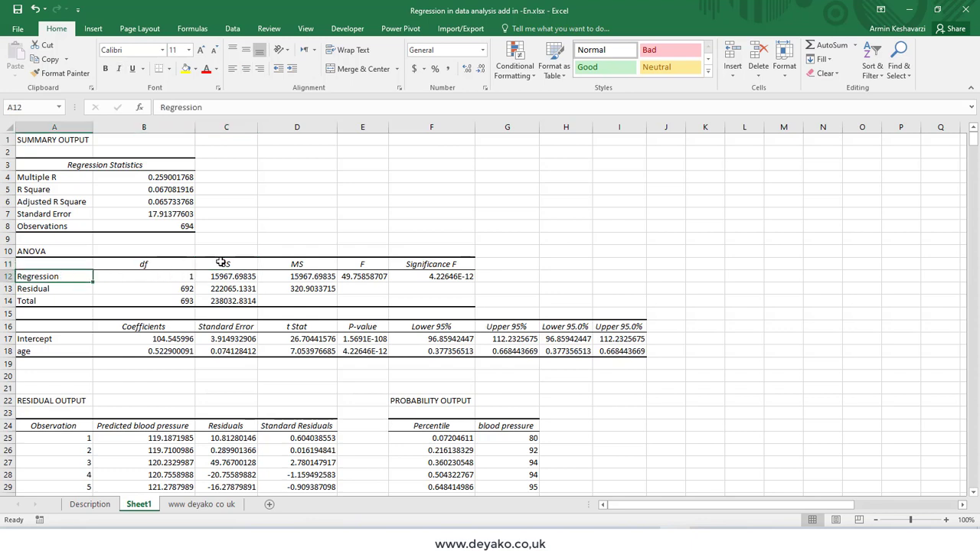
click(232, 261)
click(53, 288)
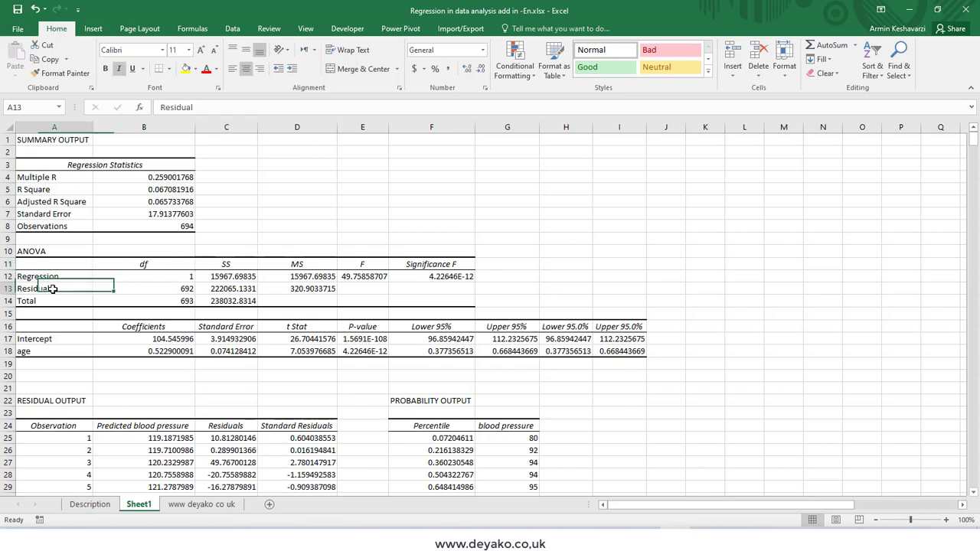
click(230, 286)
click(228, 265)
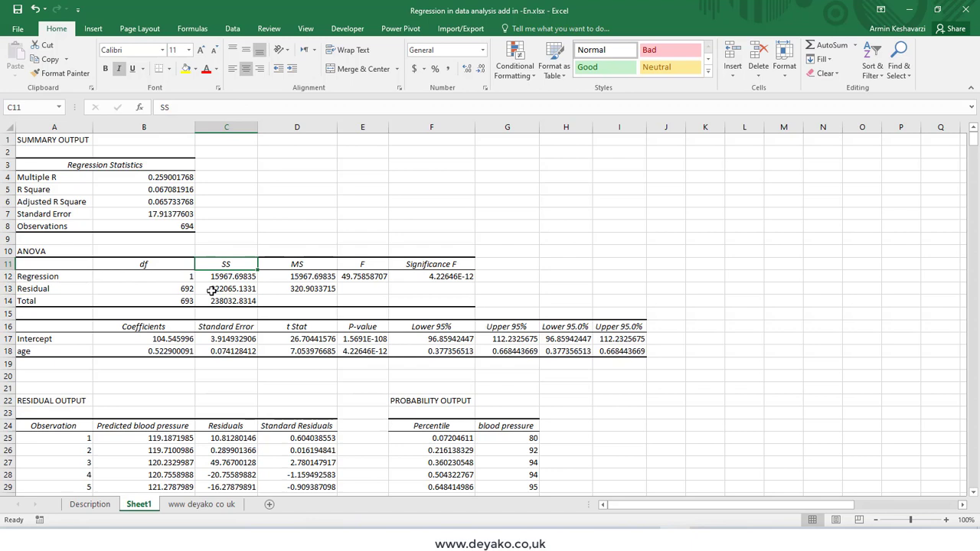
click(68, 301)
click(219, 267)
- Examine the MS column of the ANOVA table for the Regression, Residual and Total rows
click(293, 265)
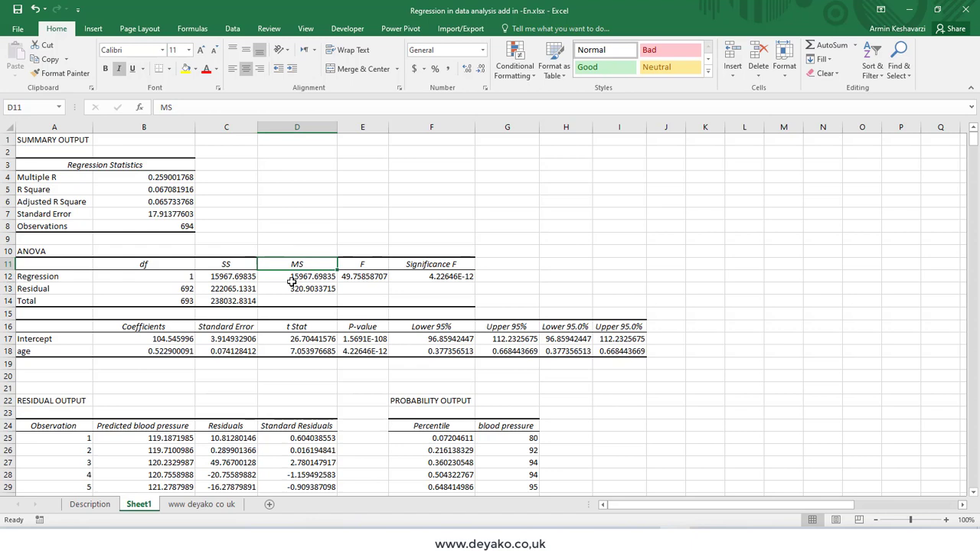
click(293, 279)
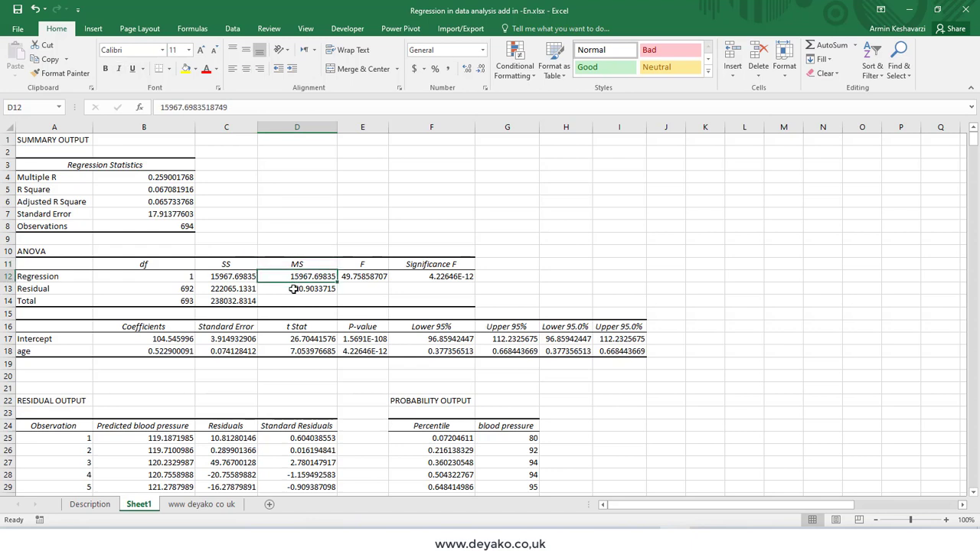
click(24, 277)
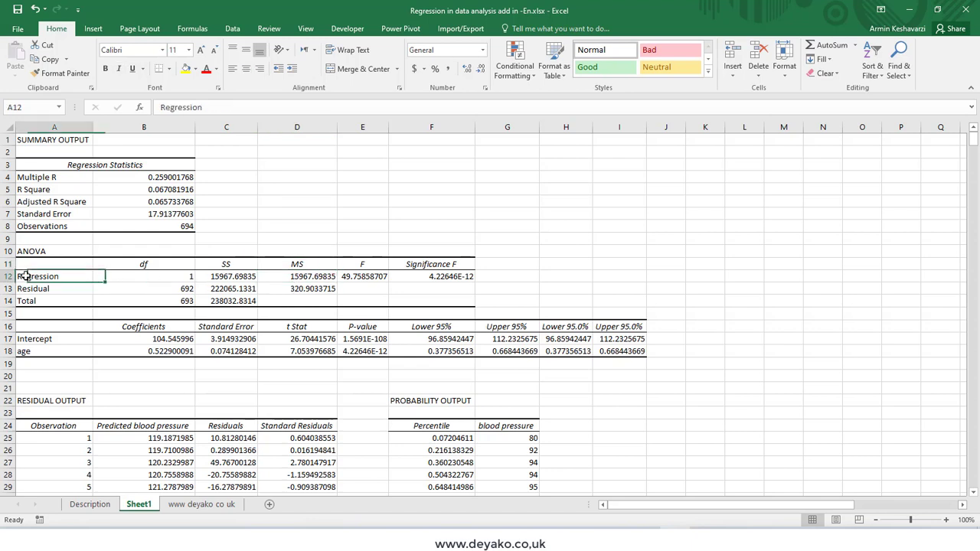
click(317, 285)
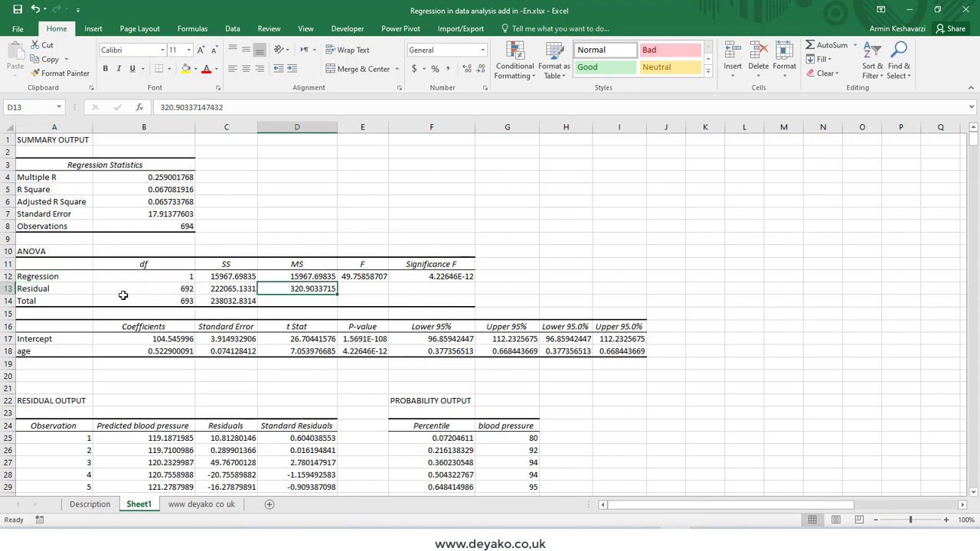
click(49, 306)
click(307, 301)
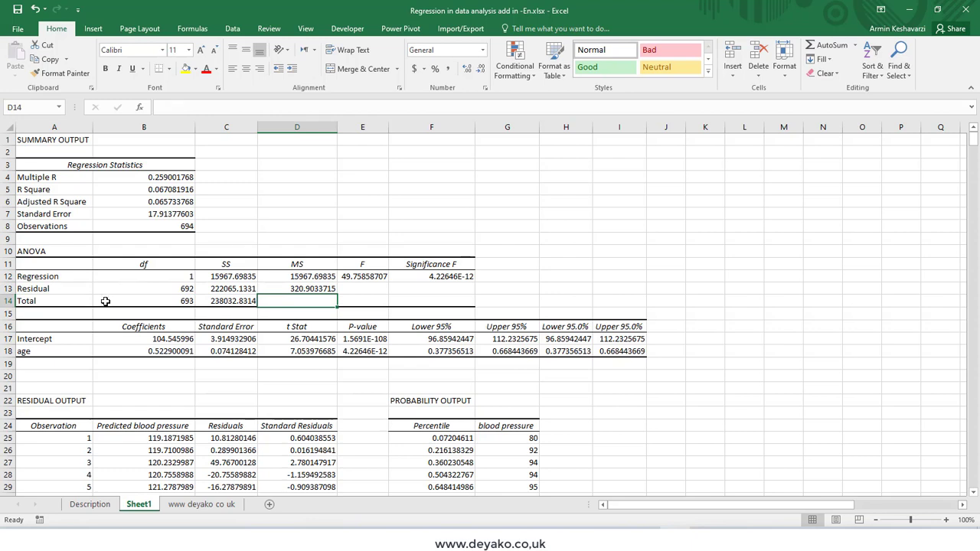
- Examine F against the regression and residual mean squares, and compare its Significance F with R Square
click(344, 274)
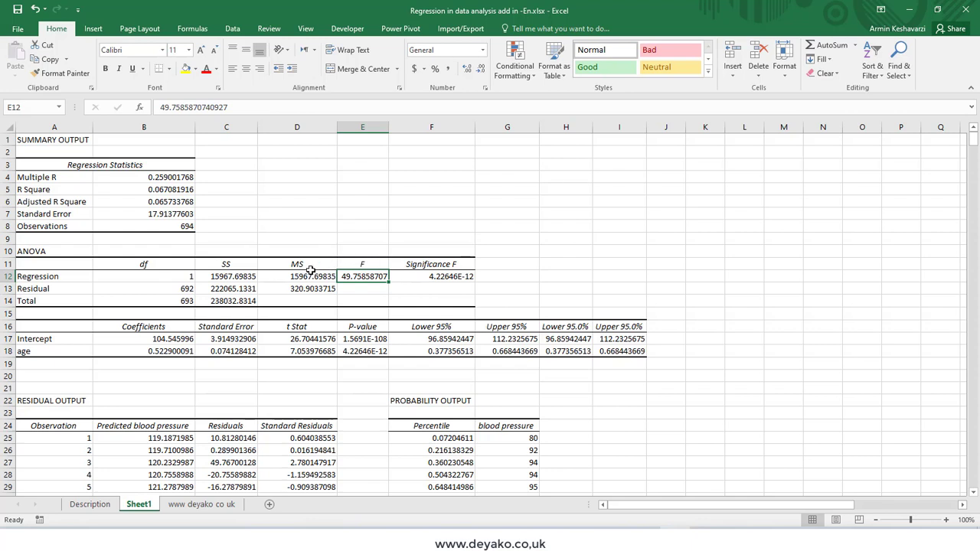
click(283, 277)
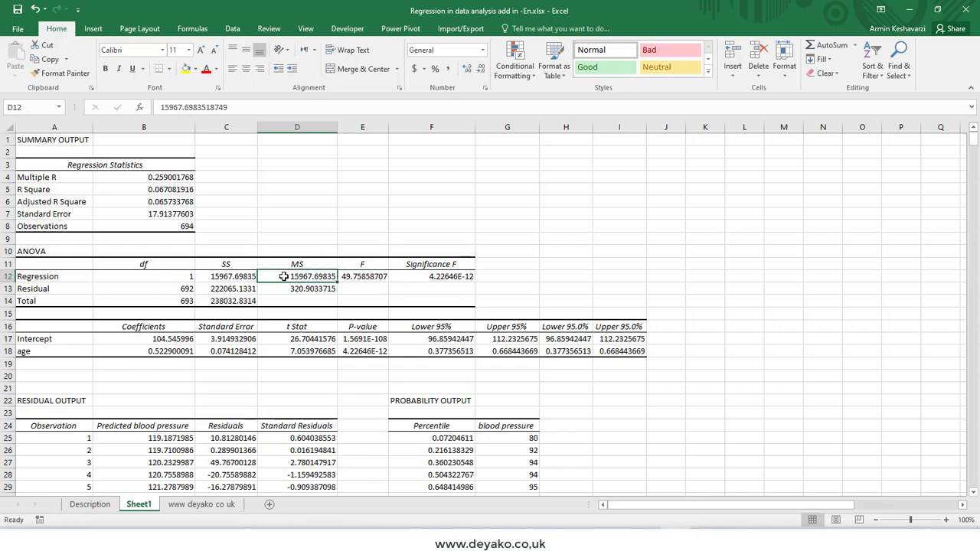
click(311, 288)
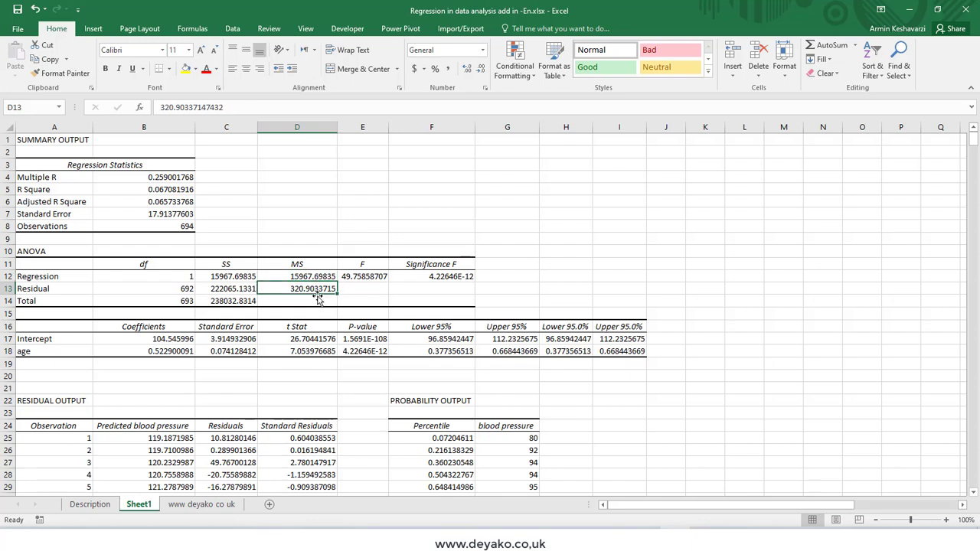
click(367, 276)
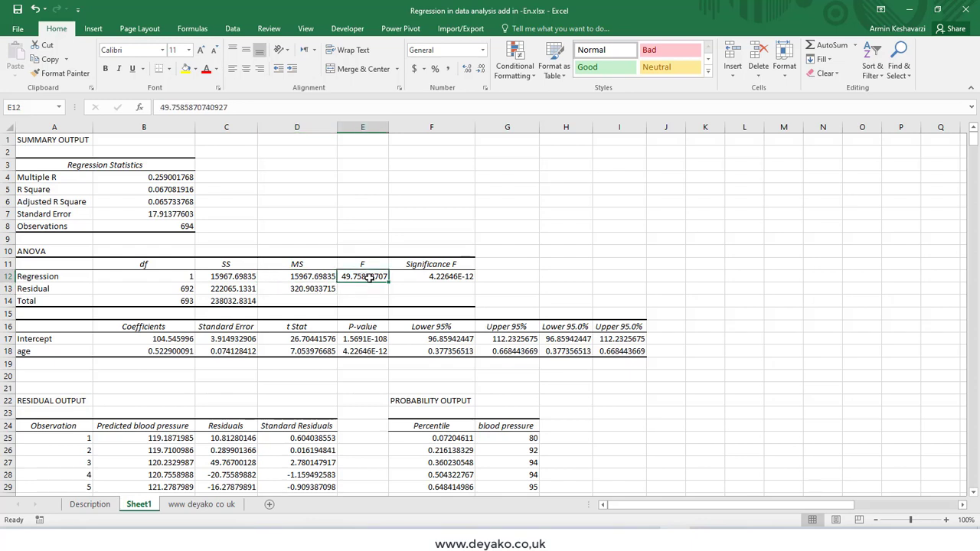
click(415, 274)
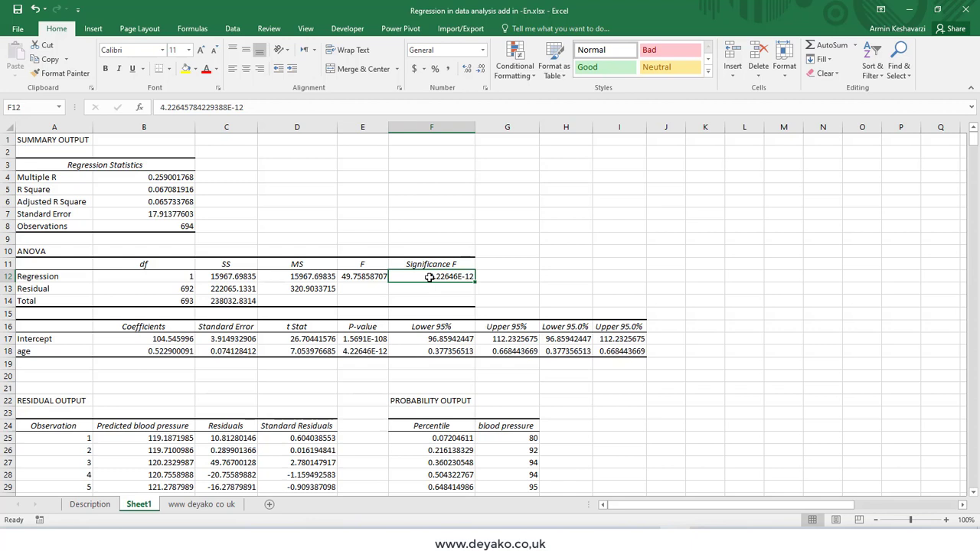
click(383, 276)
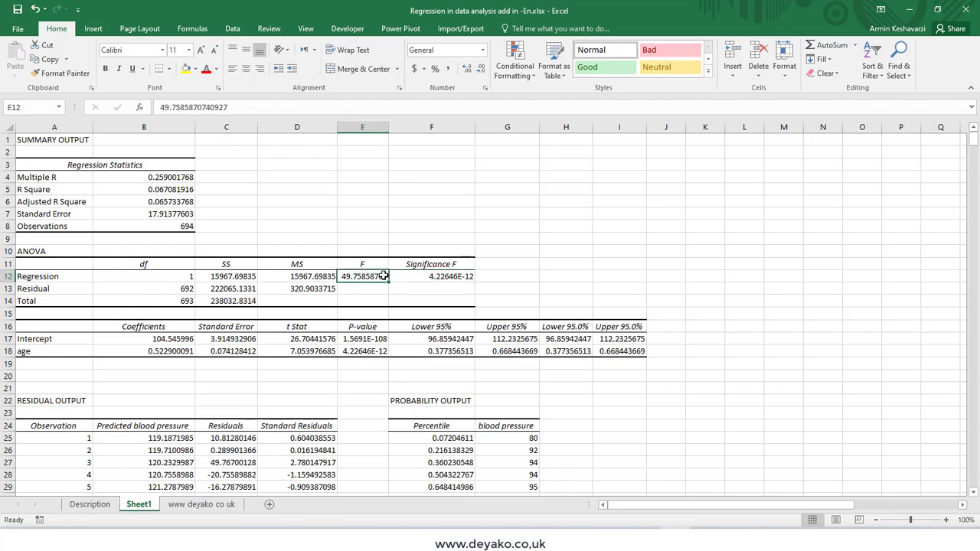
click(403, 276)
click(367, 277)
click(441, 273)
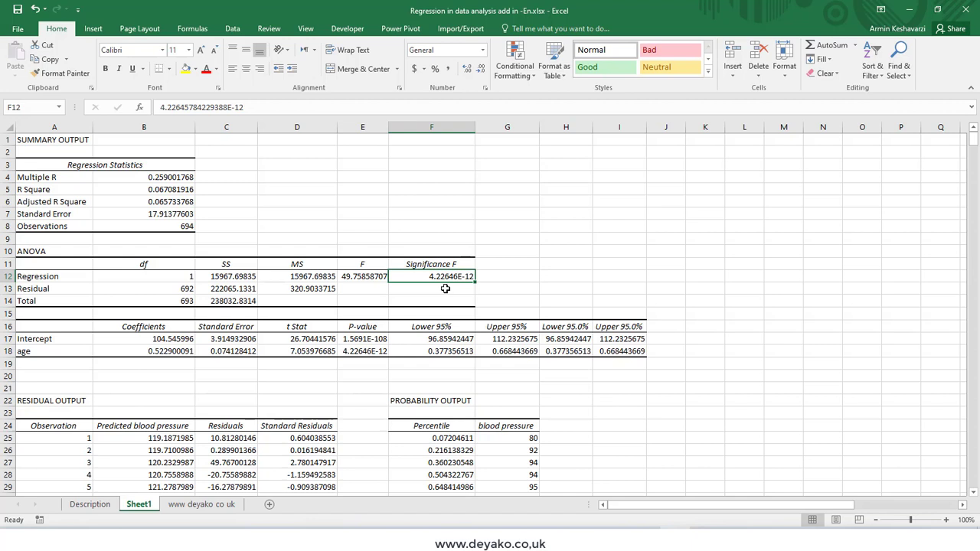
click(156, 187)
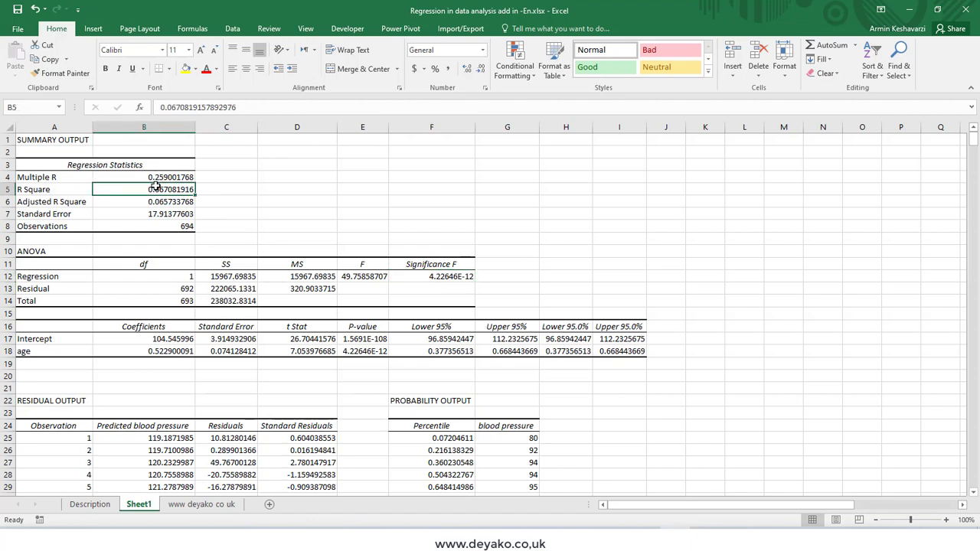
click(379, 273)
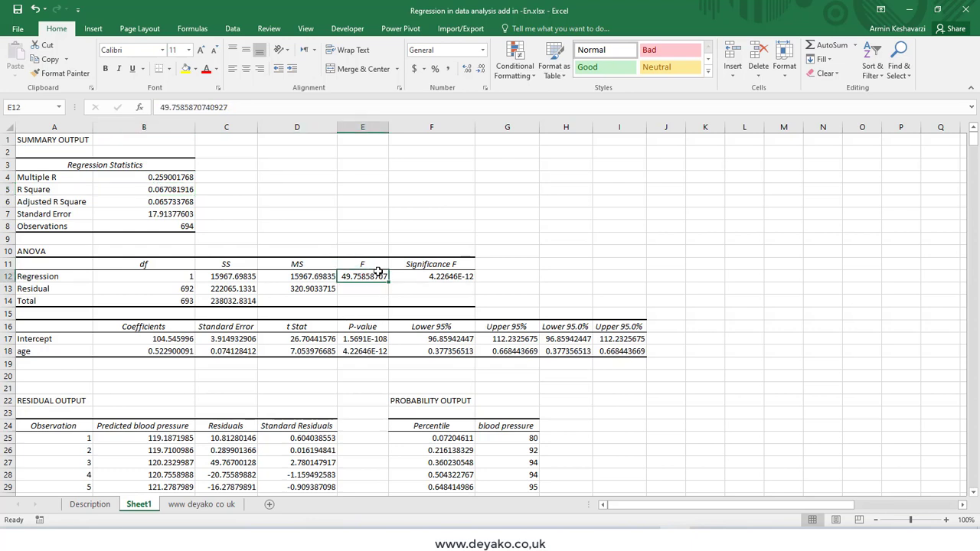
- Examine the Intercept coefficient and relate it to the fitted line in the age Line Fit Plot
click(95, 323)
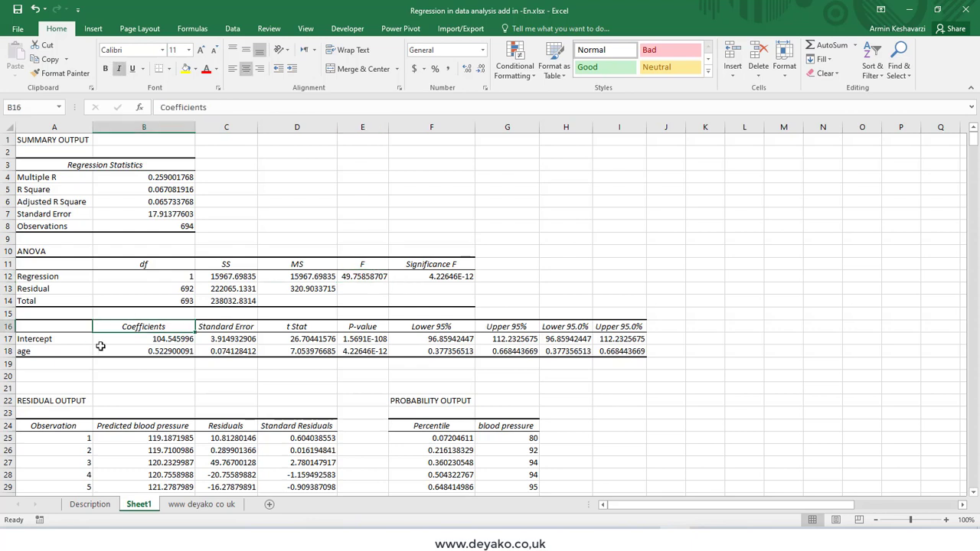
click(141, 338)
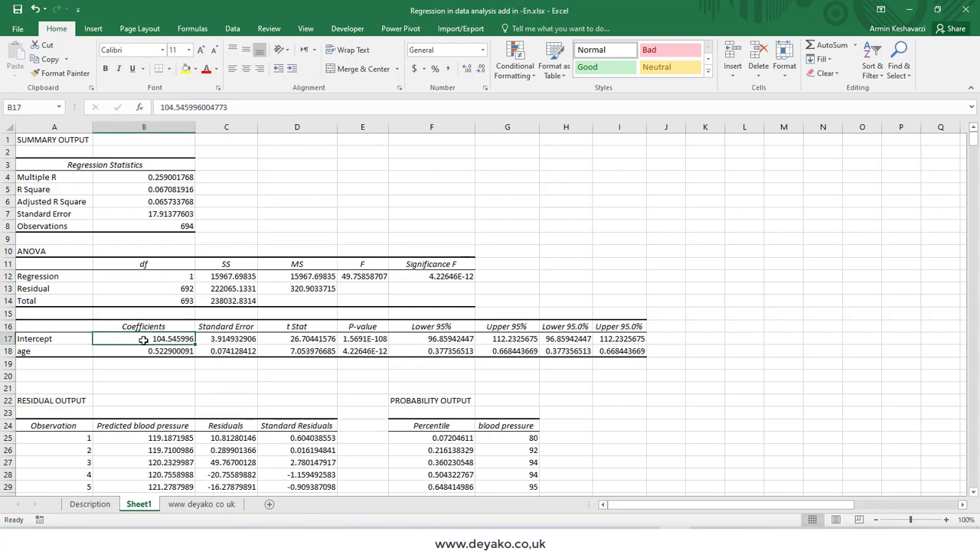
click(67, 336)
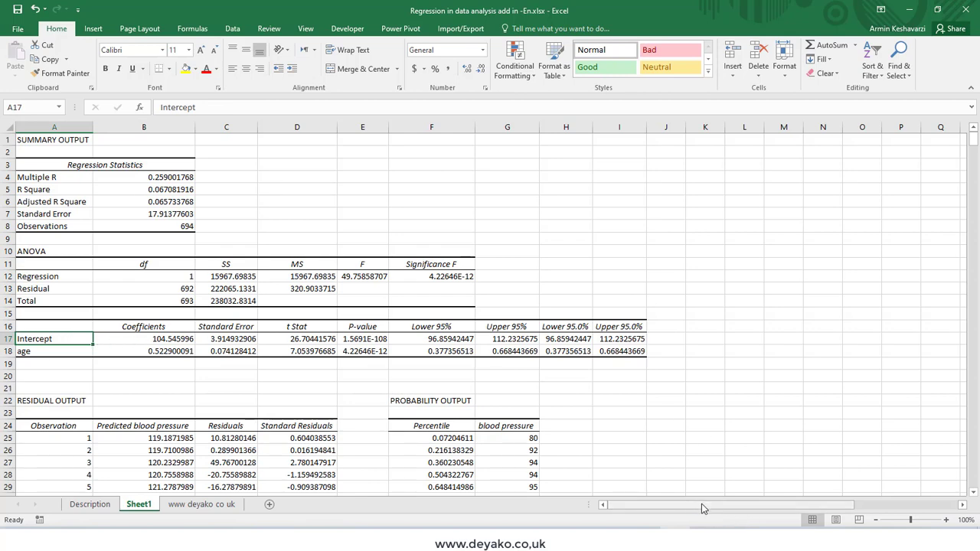
drag(700, 505, 767, 505)
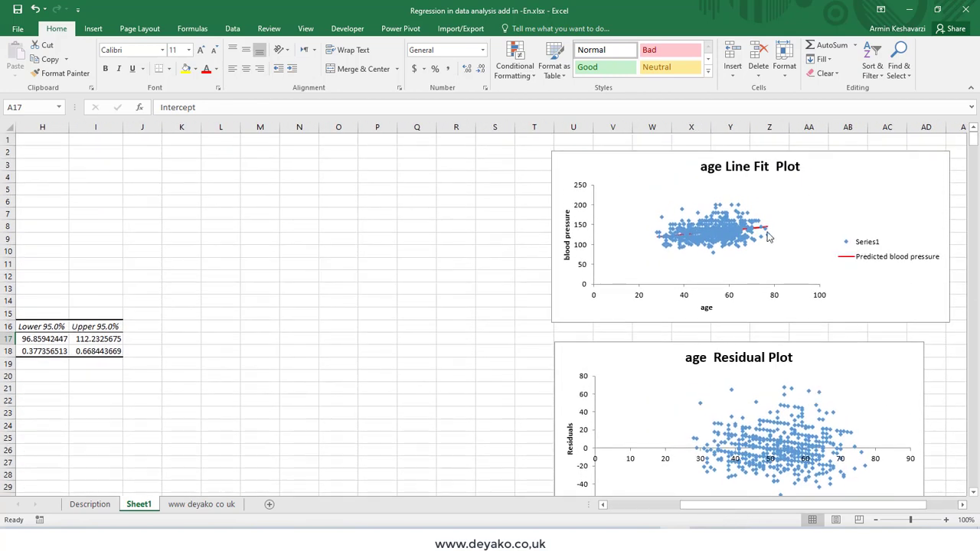
click(763, 234)
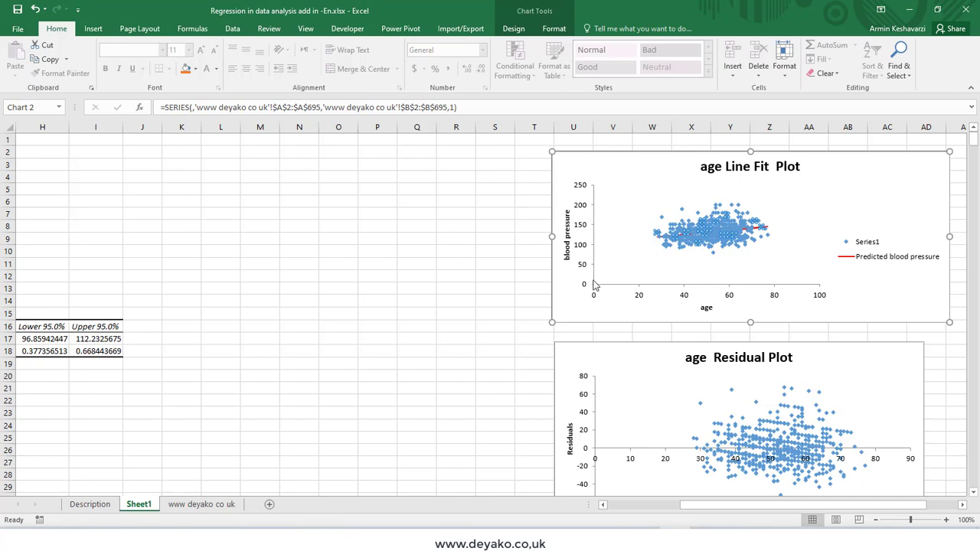
drag(697, 505, 605, 508)
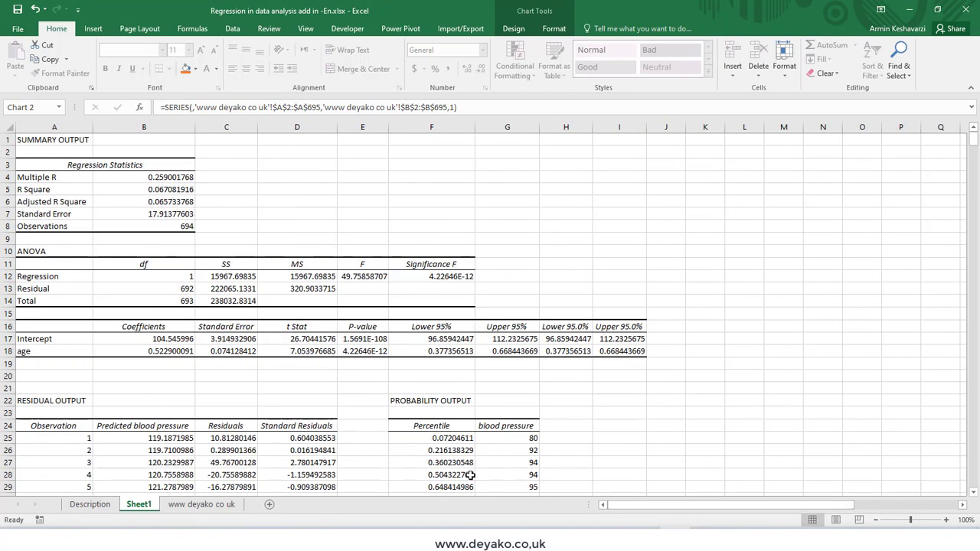
- Examine the Intercept's Standard Error, t Stat and P-value, and compare its coefficient with the Lower and Upper 95% bounds
click(159, 337)
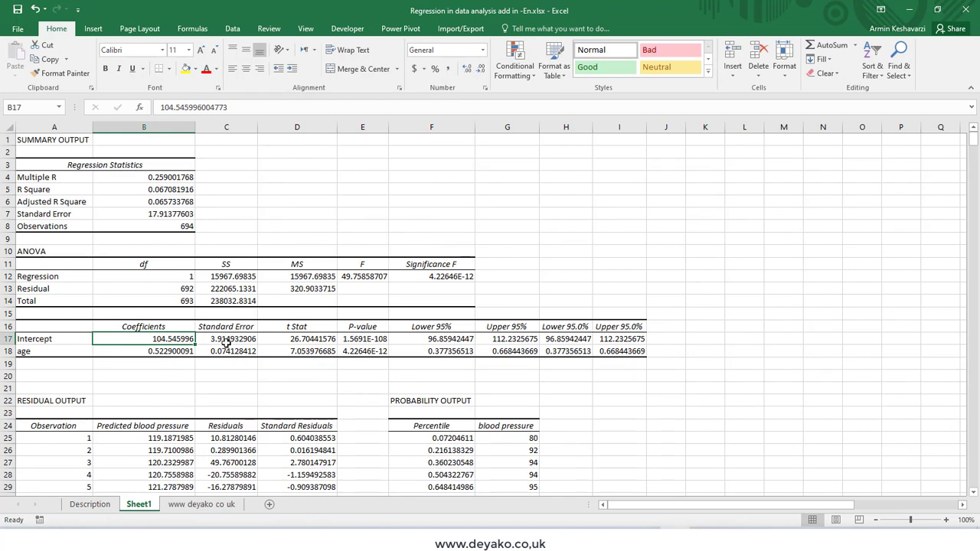
click(226, 339)
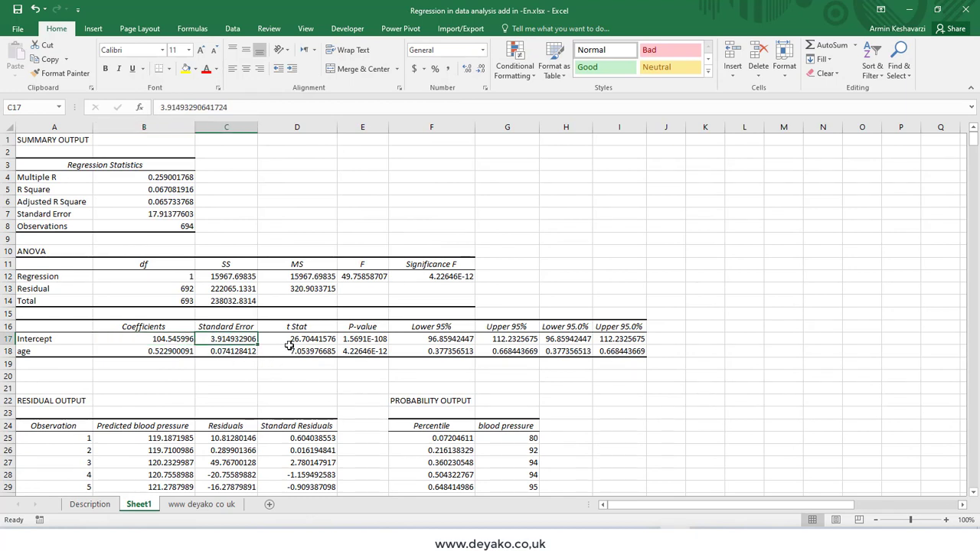
click(298, 339)
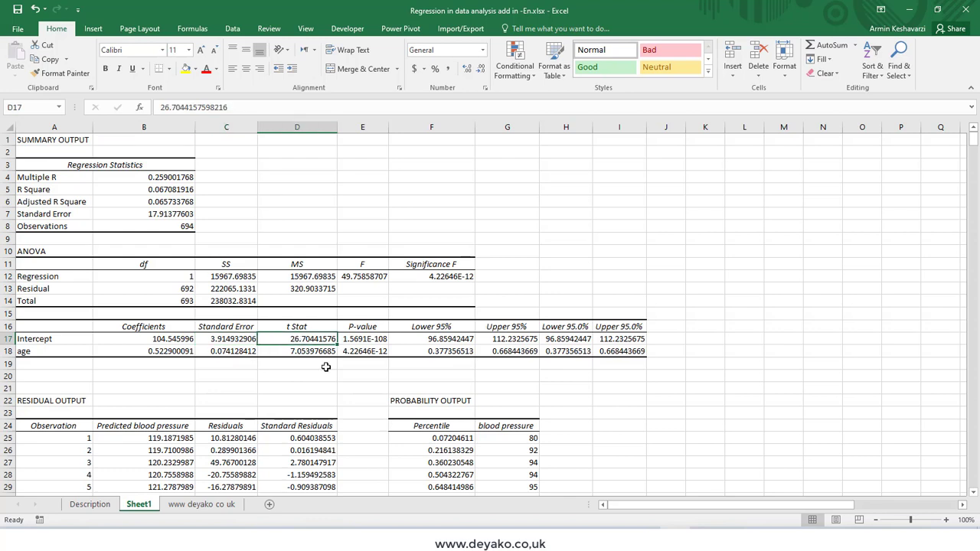
click(375, 337)
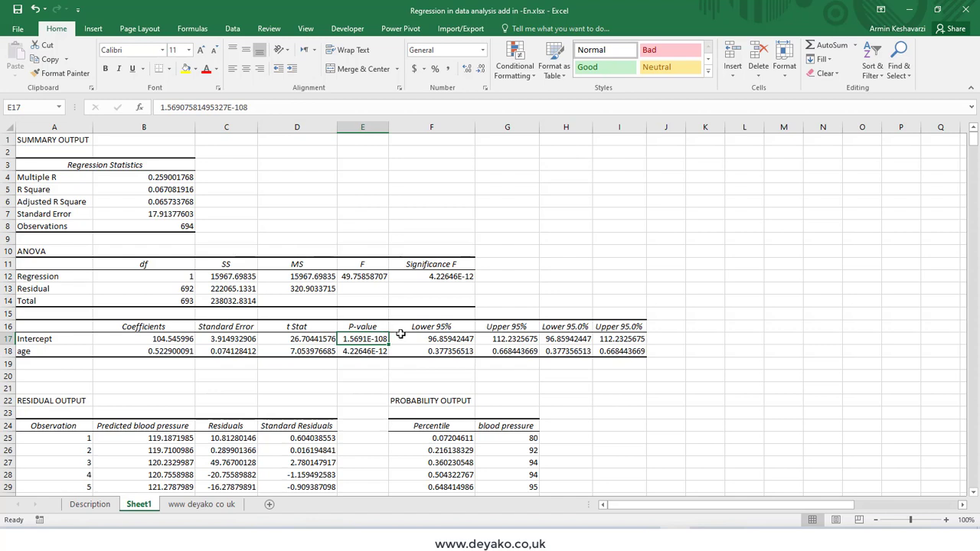
click(420, 340)
drag(470, 339, 502, 339)
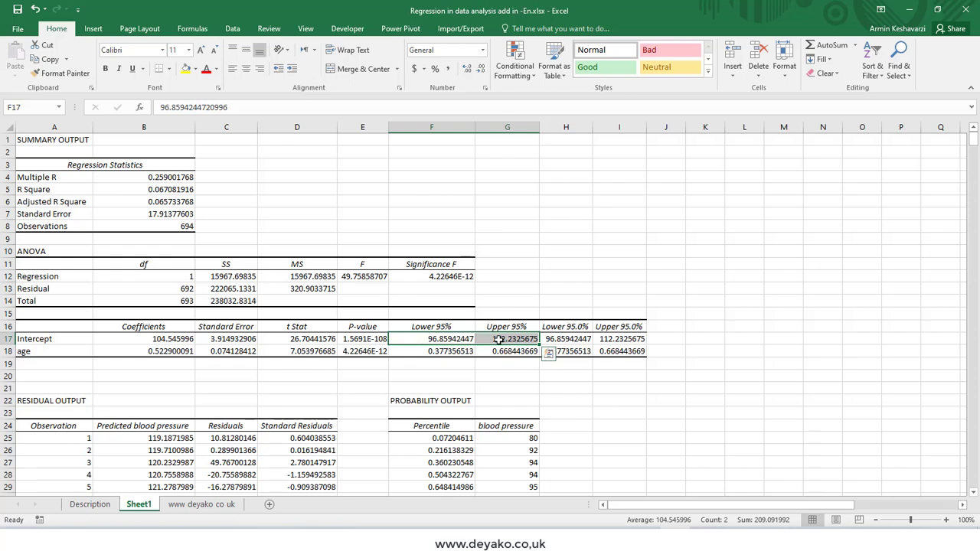
click(131, 341)
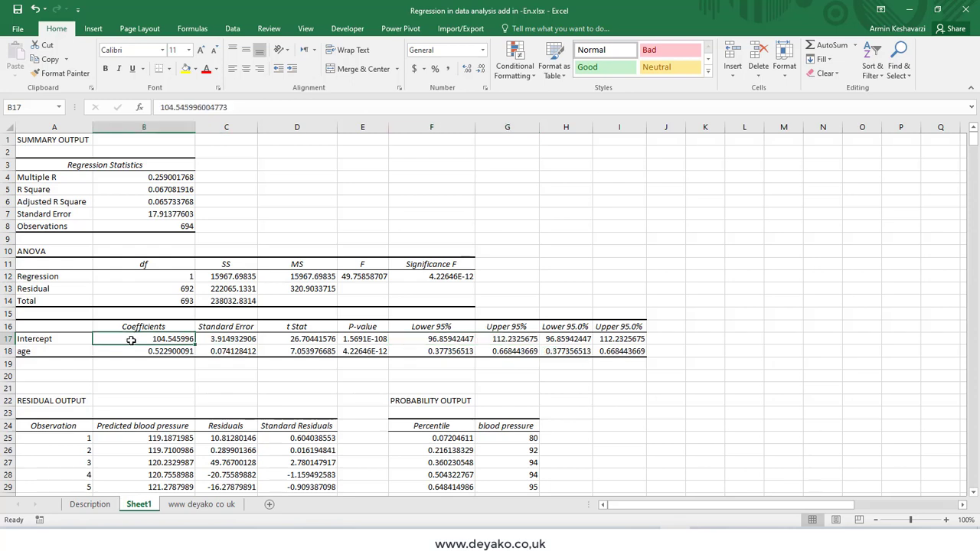
click(444, 340)
click(517, 339)
click(449, 338)
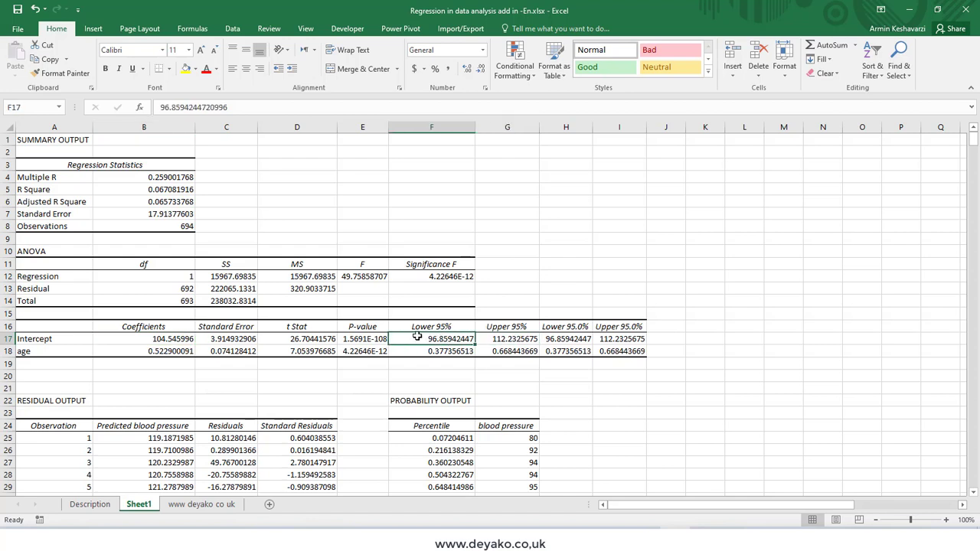
- Examine the age coefficient and compare it with its Lower 95% and Upper 95% bounds
click(158, 350)
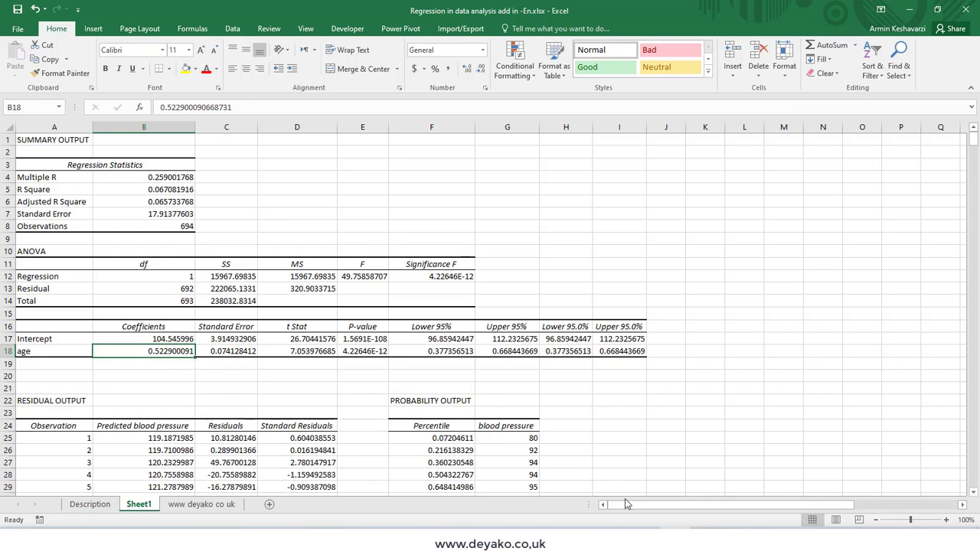
drag(448, 351, 480, 350)
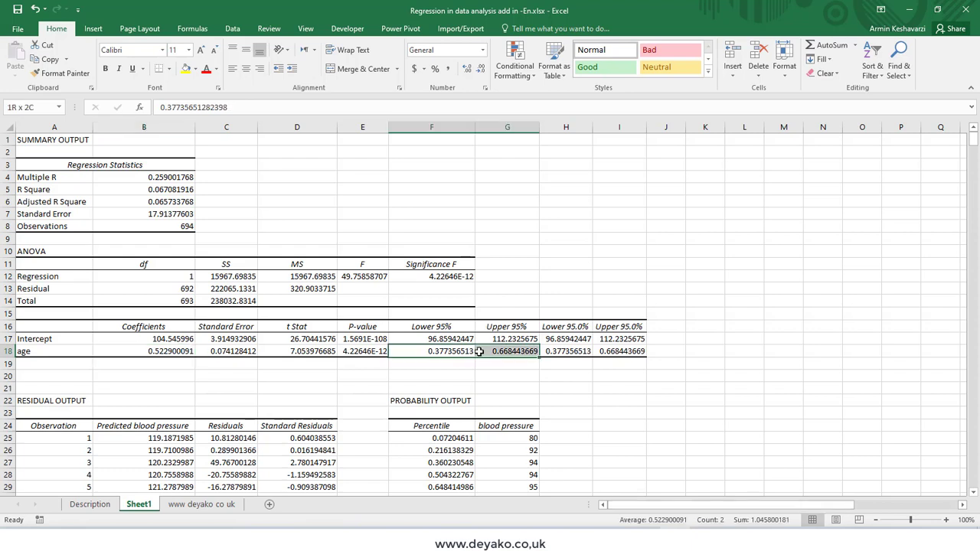
click(178, 354)
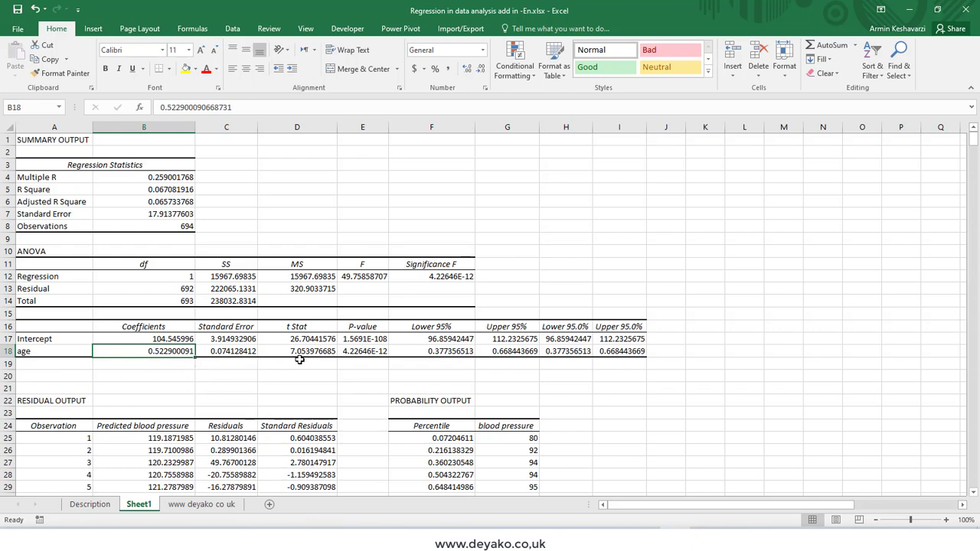
- Label cell K16 as x and enter an age of 60 beside it in L16
click(708, 327)
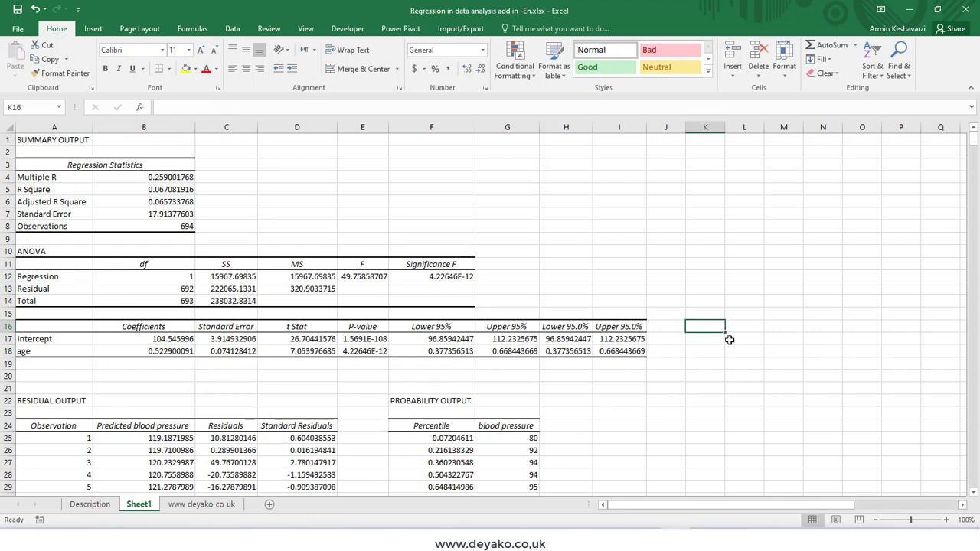
text(x)
click(750, 329)
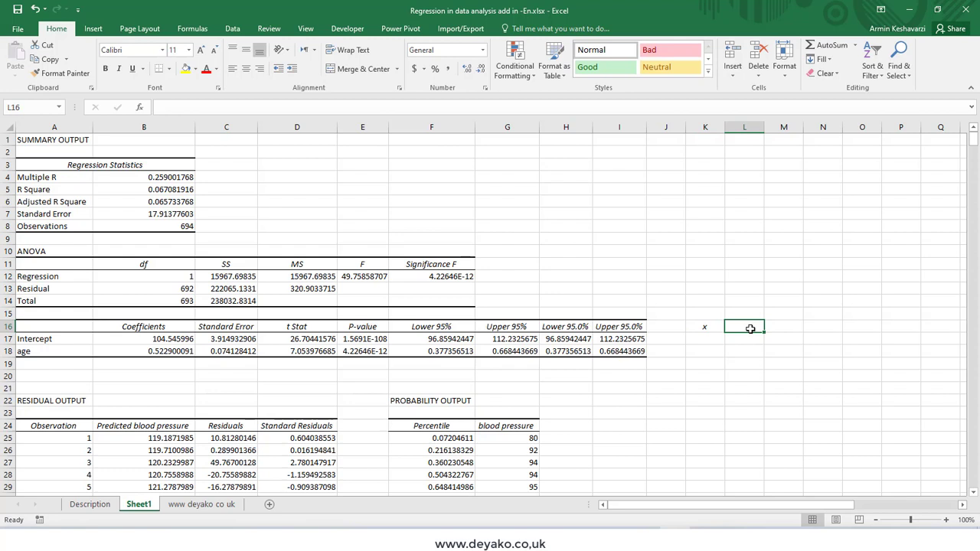
text(60)
key(Return)
- Label K17 as y and calculate the predicted blood pressure in L17 with =B17+(B18*L16), then check both cells
key(Left)
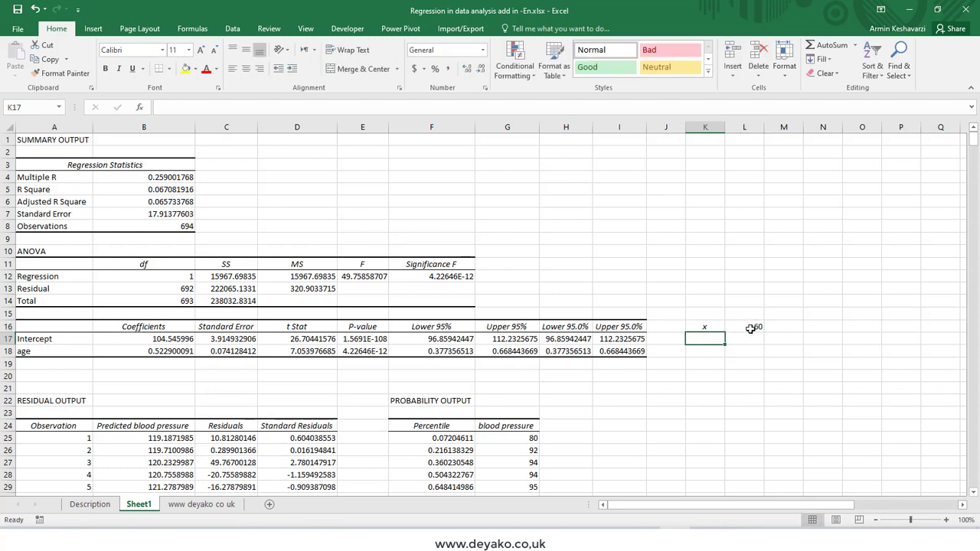
text(y)
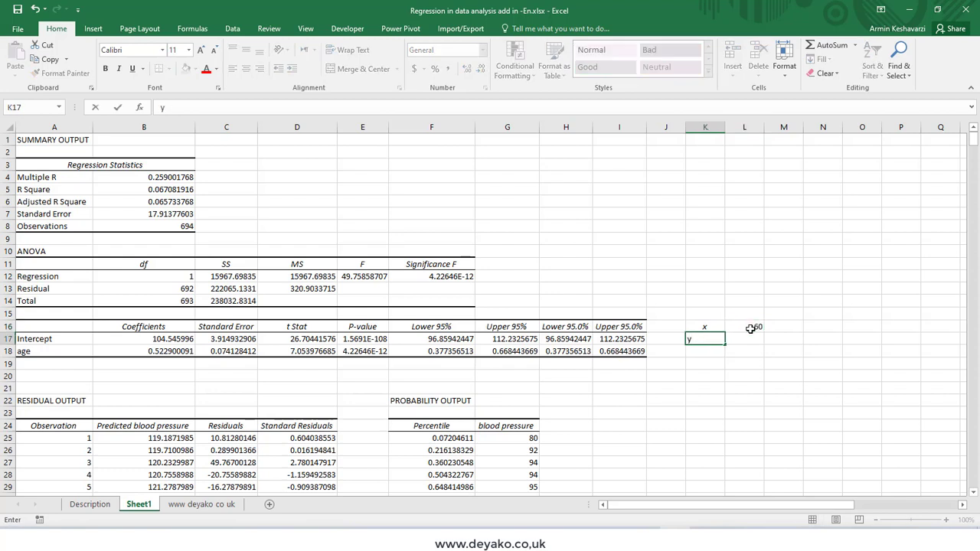
key(Right)
text(=)
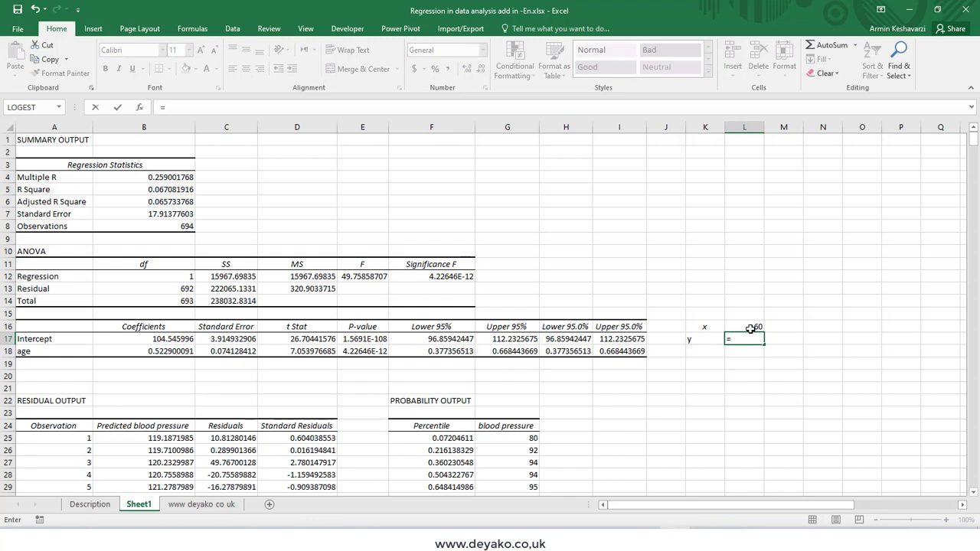
click(177, 341)
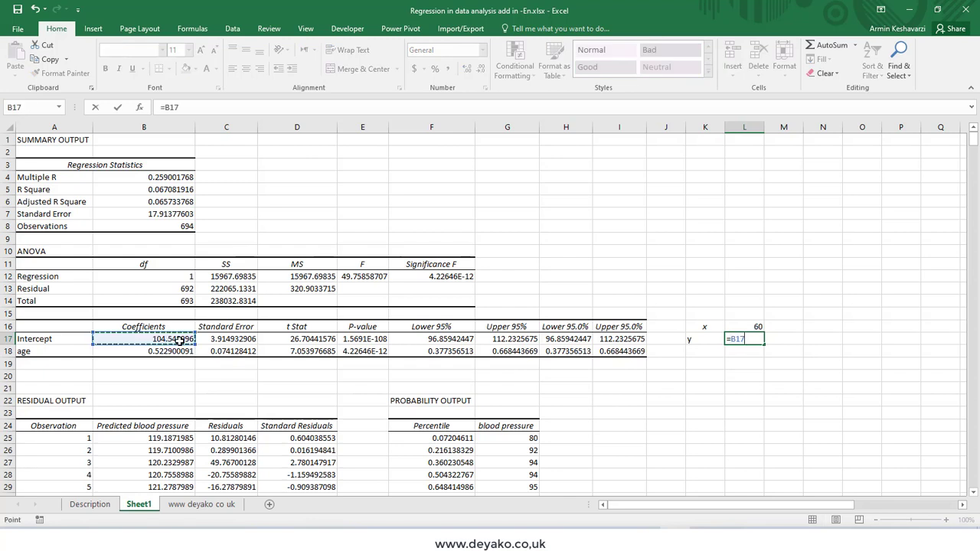
text(+()
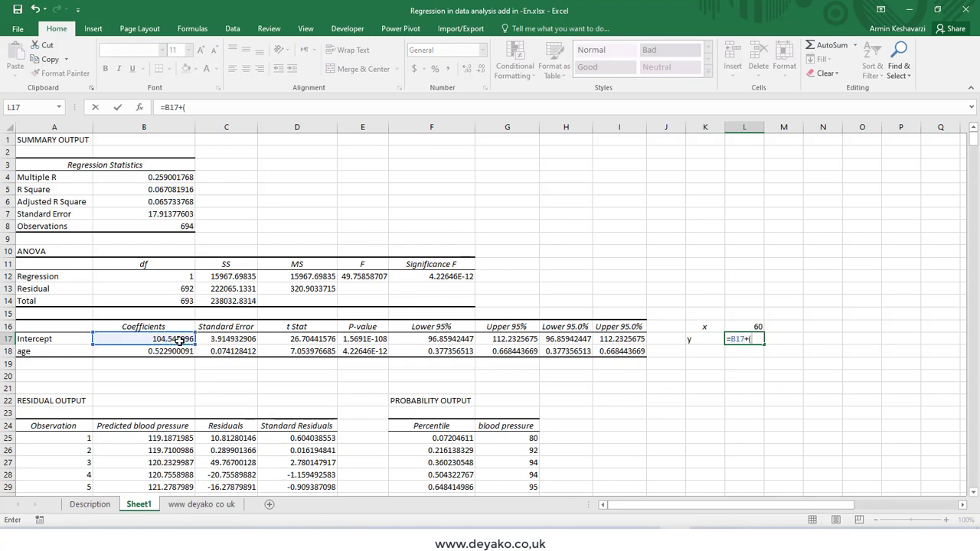
click(172, 351)
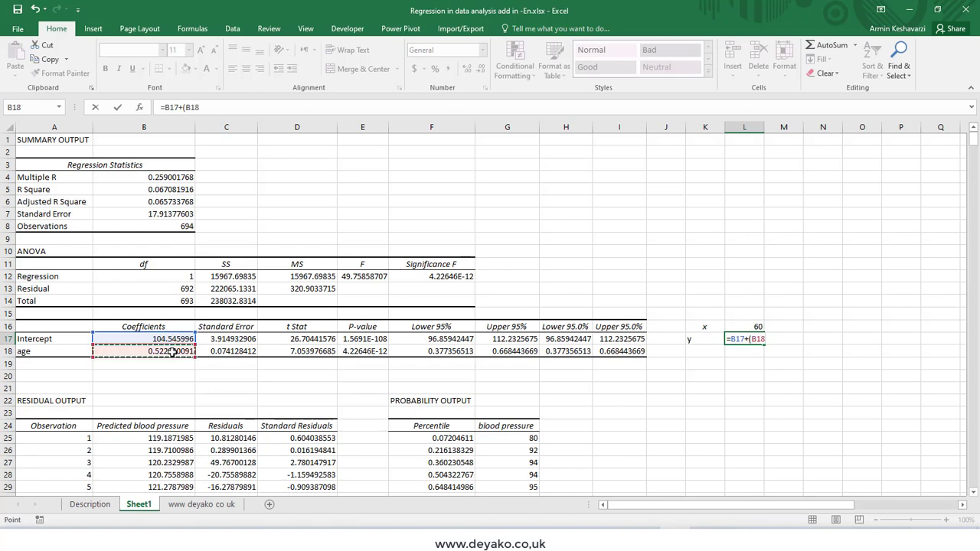
text(*)
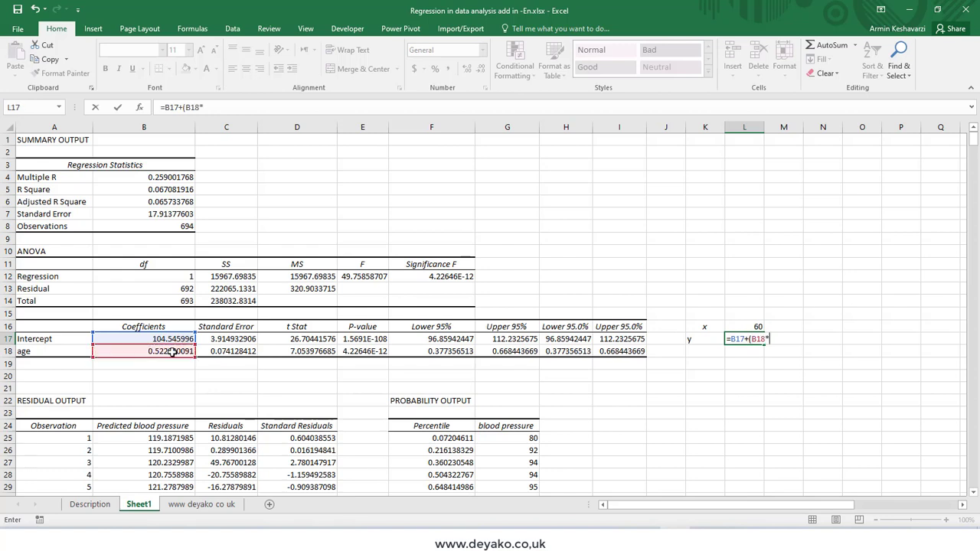
click(742, 323)
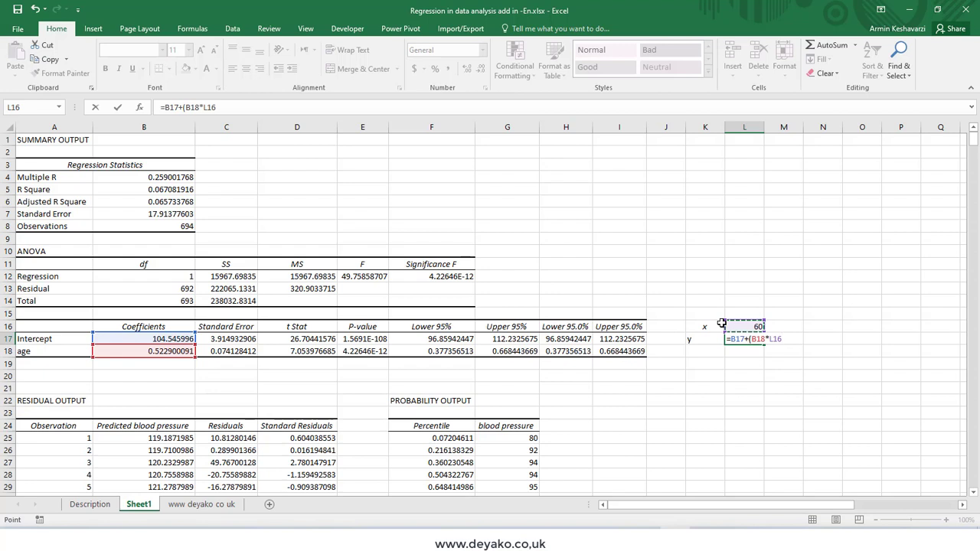
text())
key(Return)
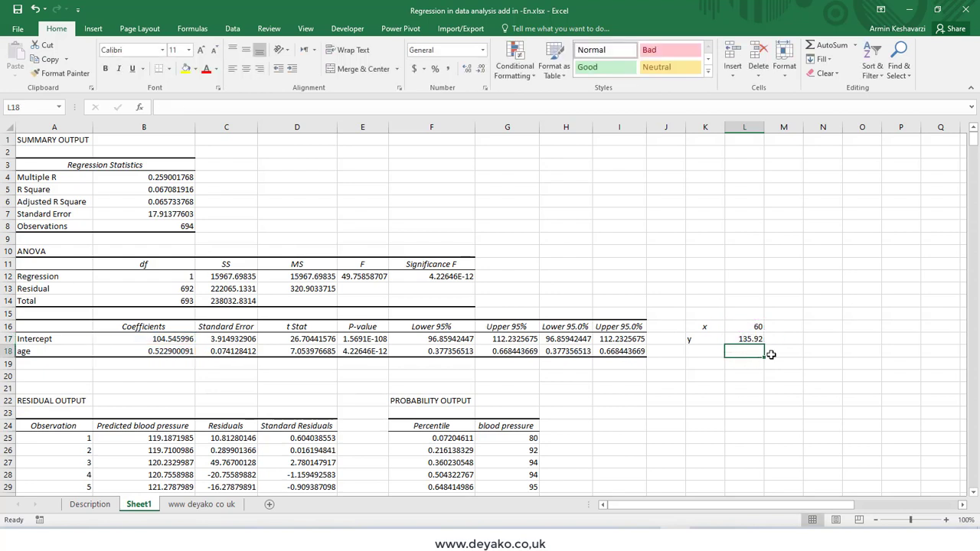
click(761, 328)
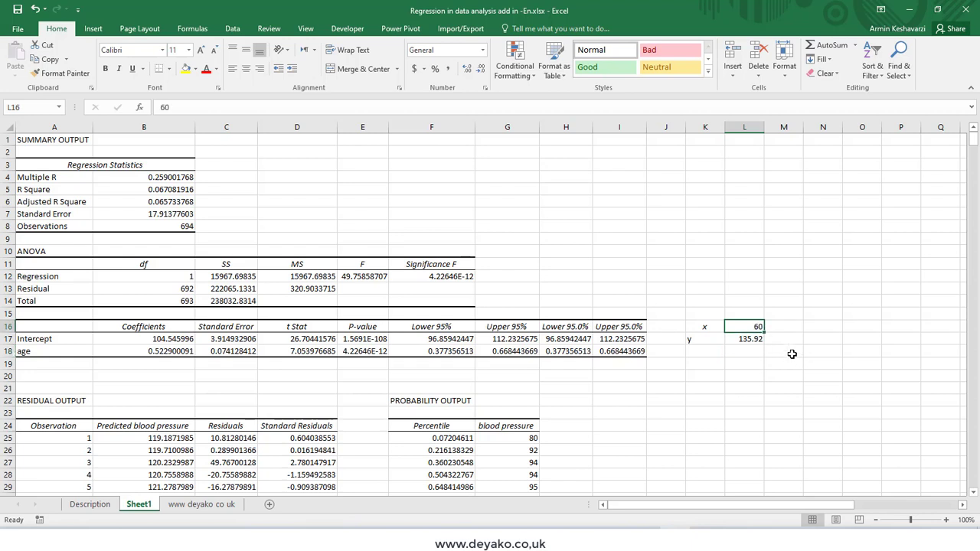
click(750, 340)
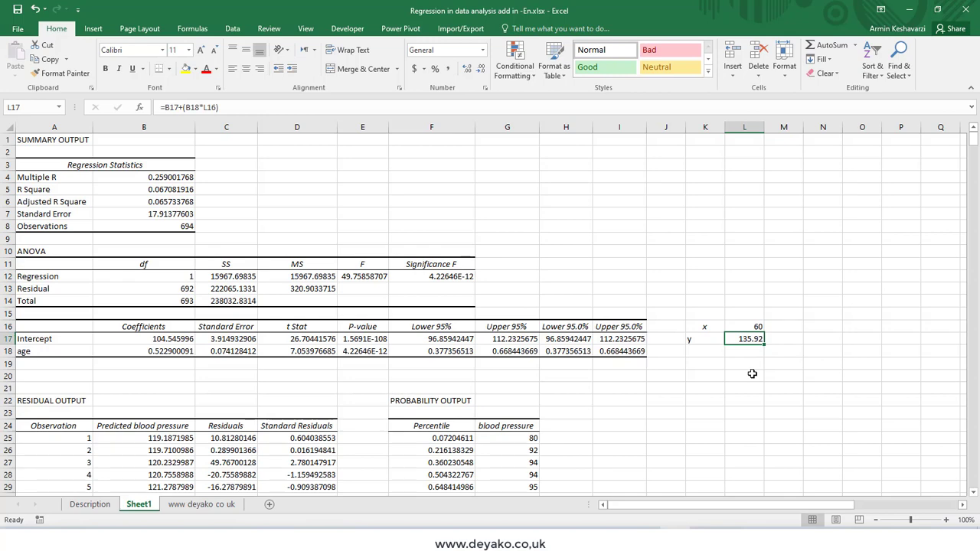
- Examine the Observation and Predicted blood pressure columns in the Residual Output table
scroll(752, 373, down, 4)
click(180, 288)
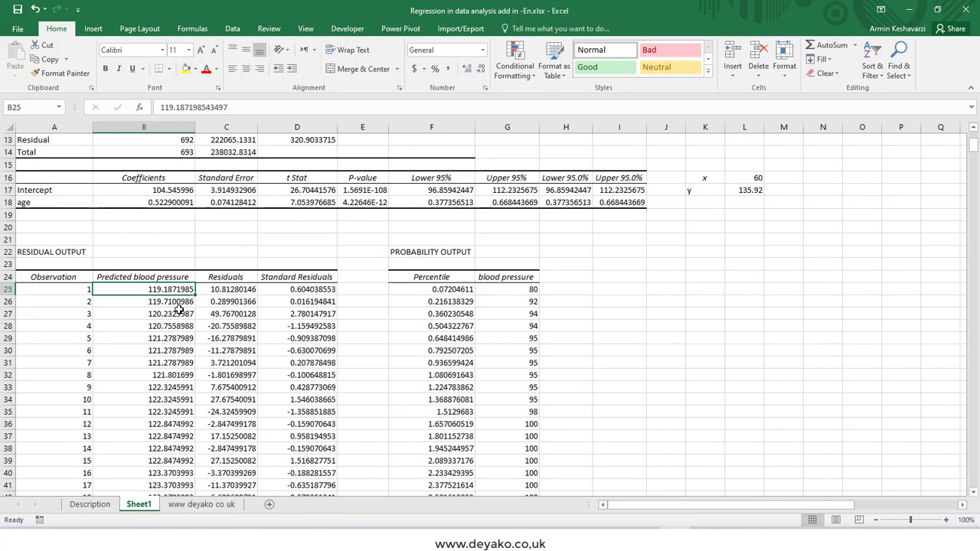
click(69, 291)
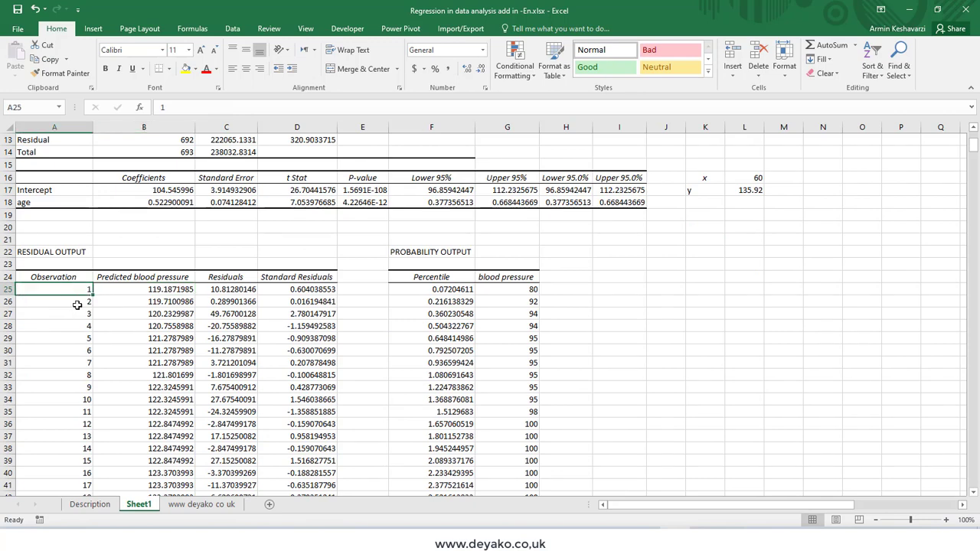
scroll(76, 321, down, 4)
scroll(80, 327, up, 4)
scroll(80, 327, up, 3)
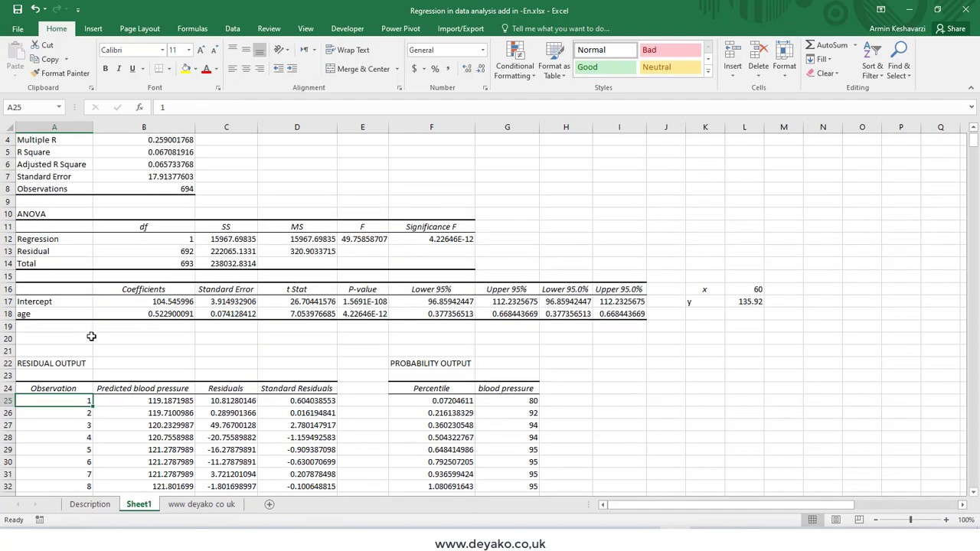
scroll(88, 337, down, 2)
- Relate the first observation's predicted blood pressure to its row in the source data sheet and to the x and y calculation
click(128, 326)
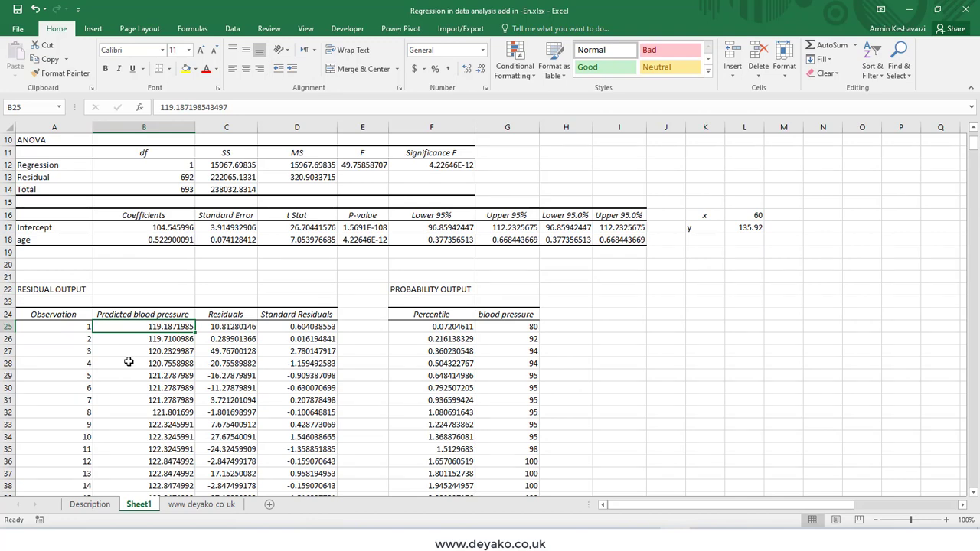
click(71, 328)
click(164, 508)
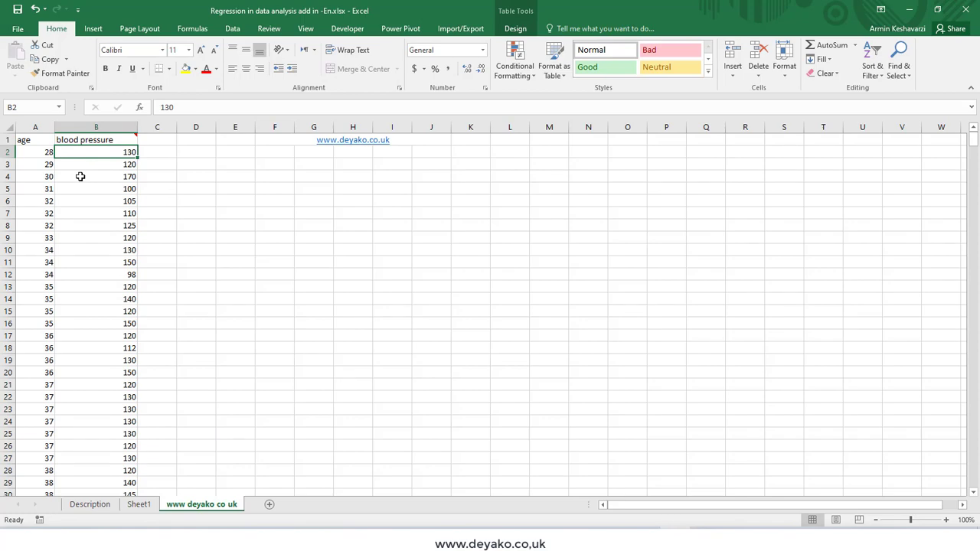
click(140, 505)
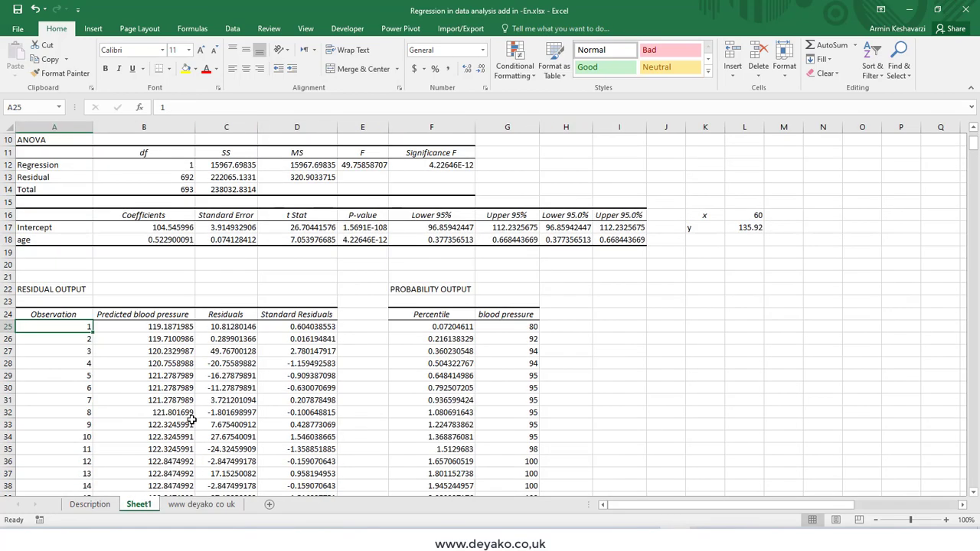
click(168, 329)
drag(712, 214, 746, 230)
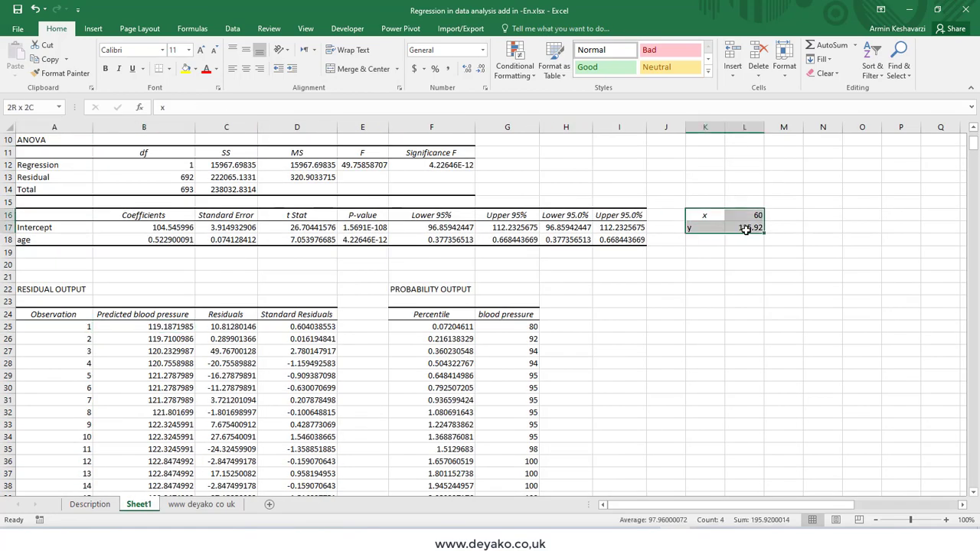
click(168, 327)
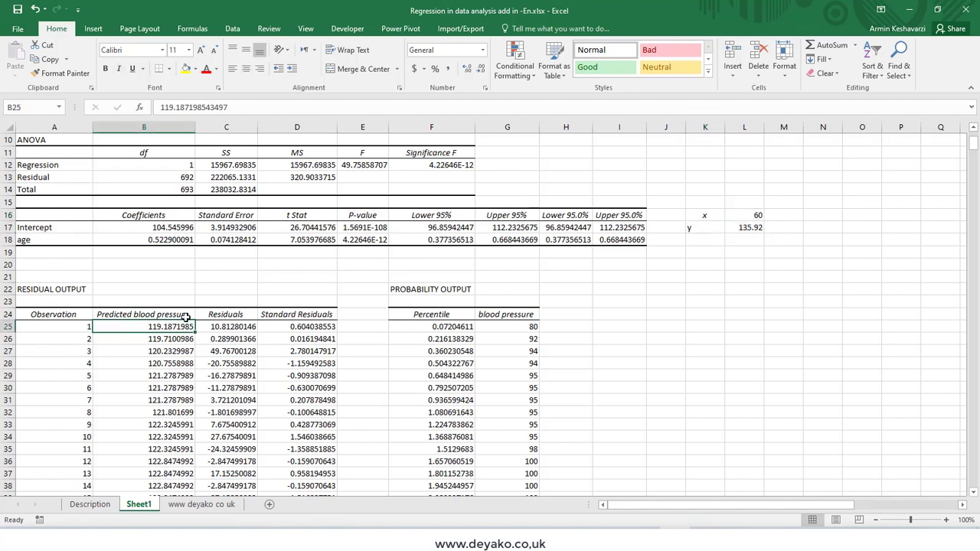
- Compare the first observation's residual with its actual and predicted blood pressure, and examine its Standard Residual
click(231, 329)
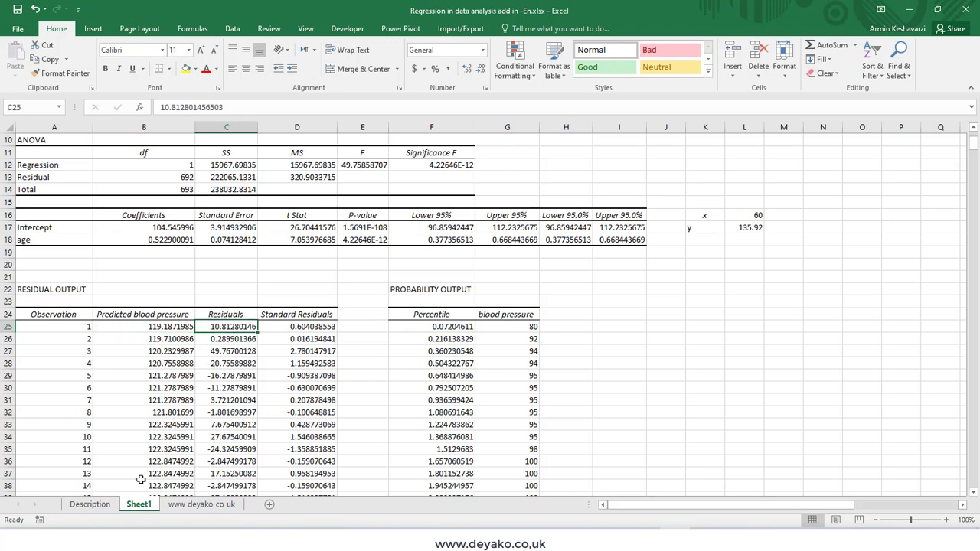
click(202, 505)
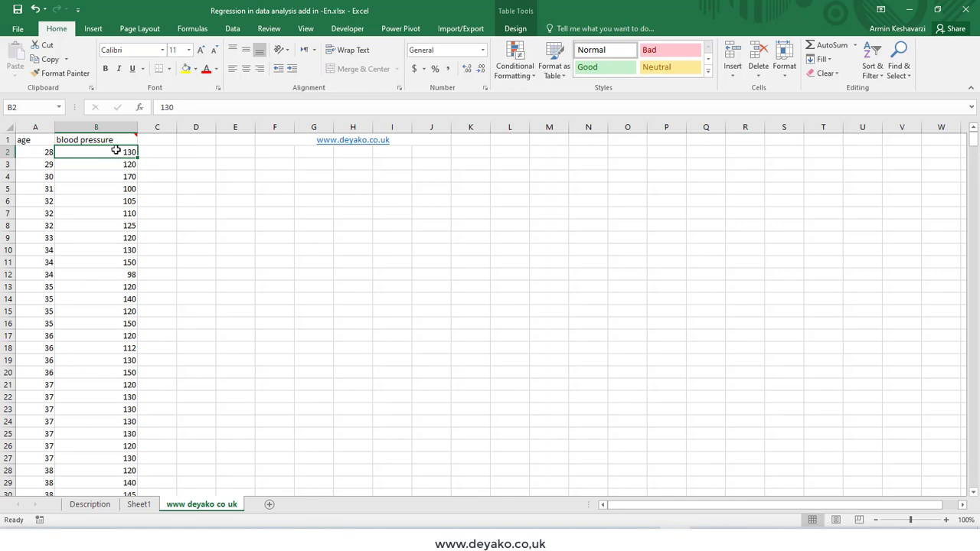
click(138, 504)
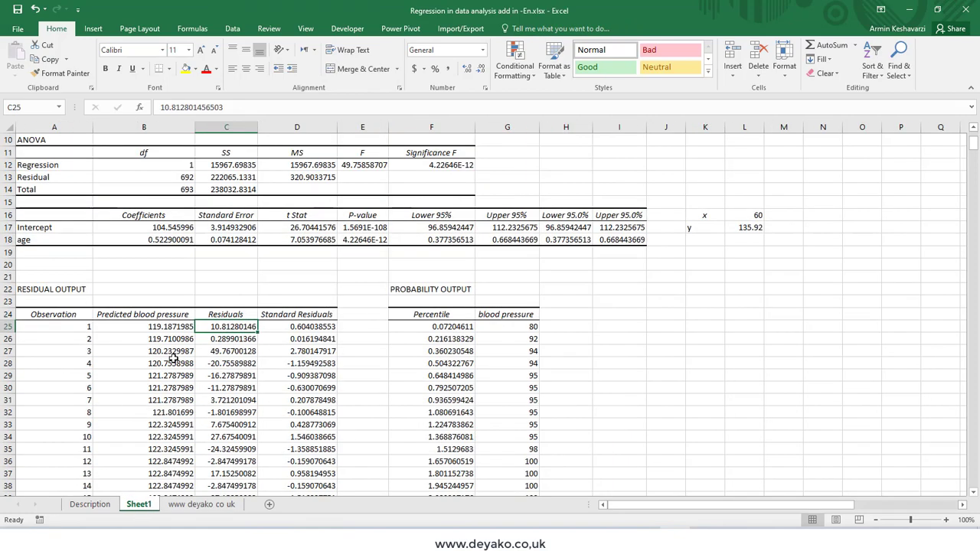
click(167, 328)
click(221, 327)
scroll(221, 372, down, 4)
scroll(225, 360, up, 4)
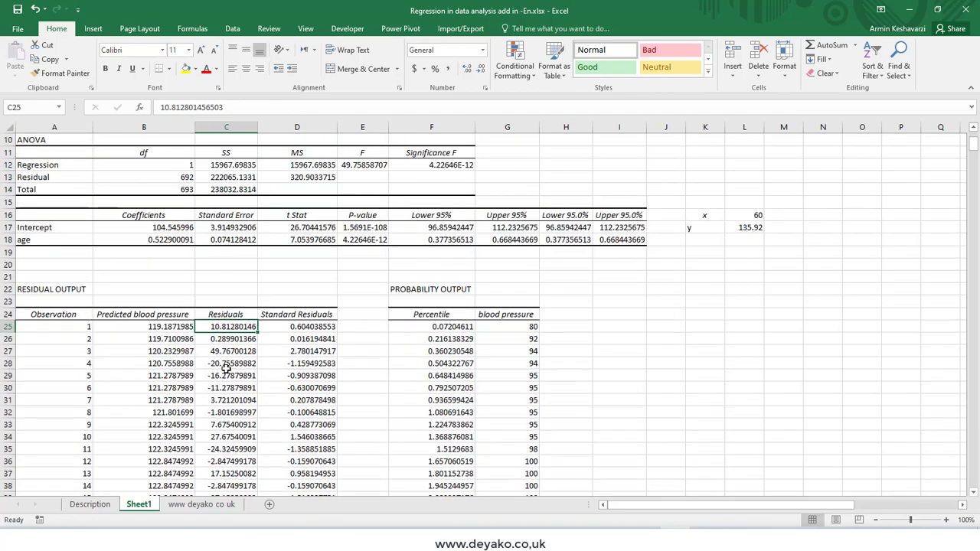
click(297, 326)
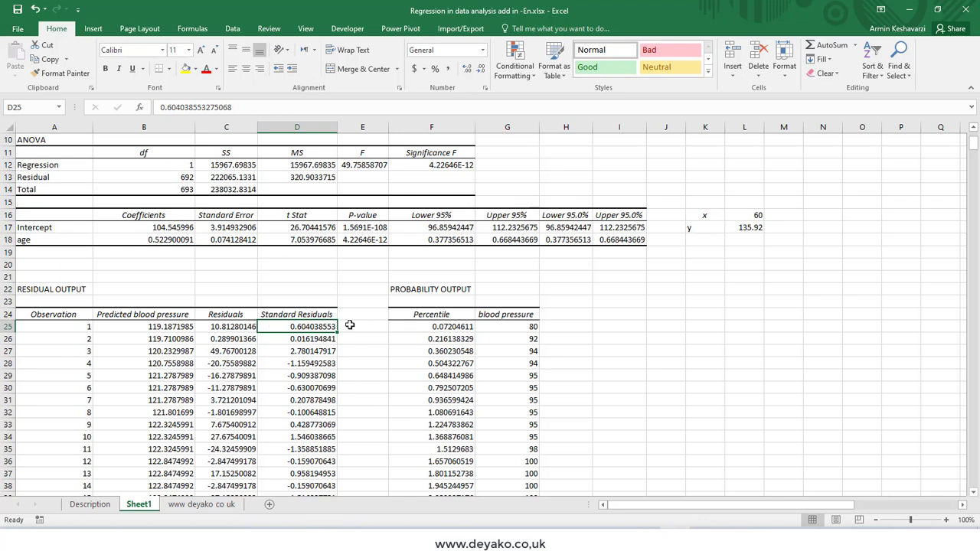
click(349, 324)
text(=)
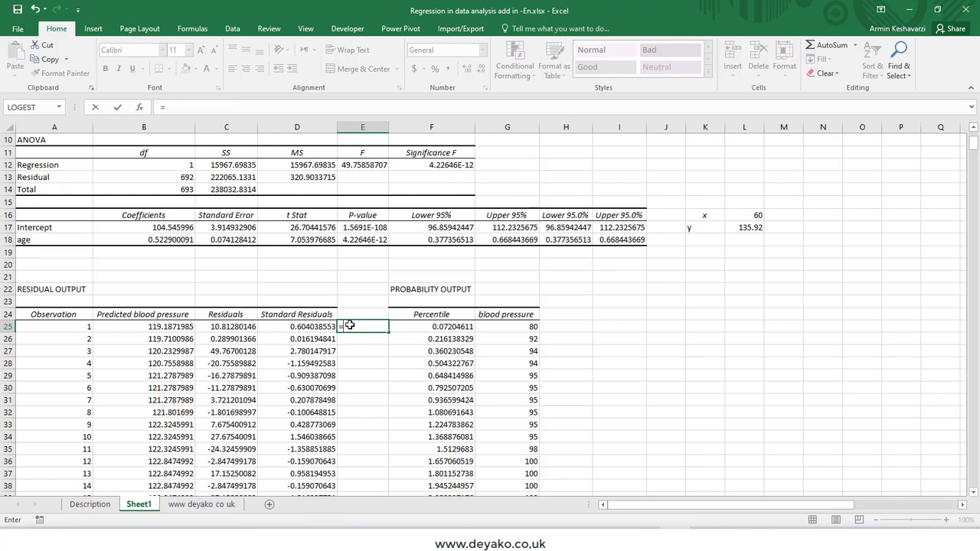
click(237, 326)
text(-avg)
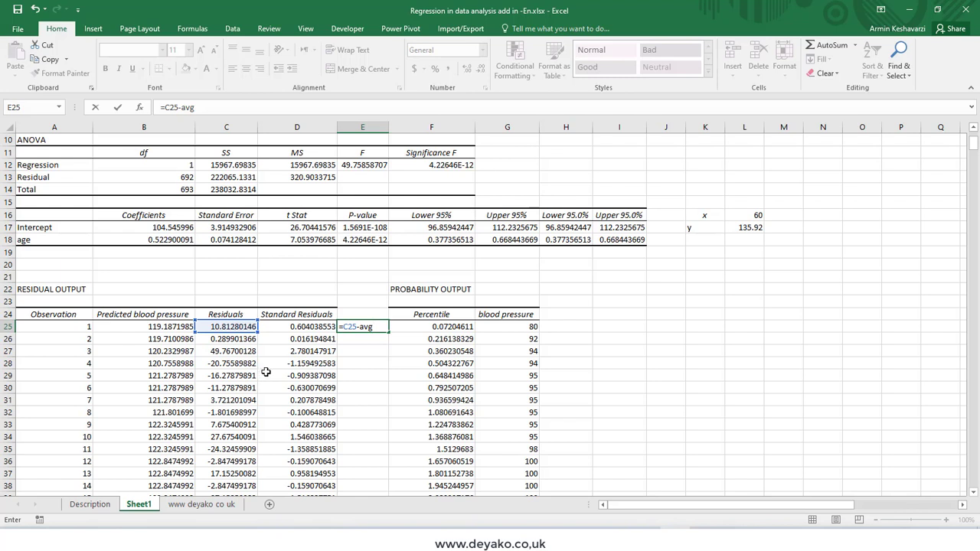
key(Escape)
- Examine the Probability Output percentiles and blood pressures alongside the Normal Probability Plot
click(290, 326)
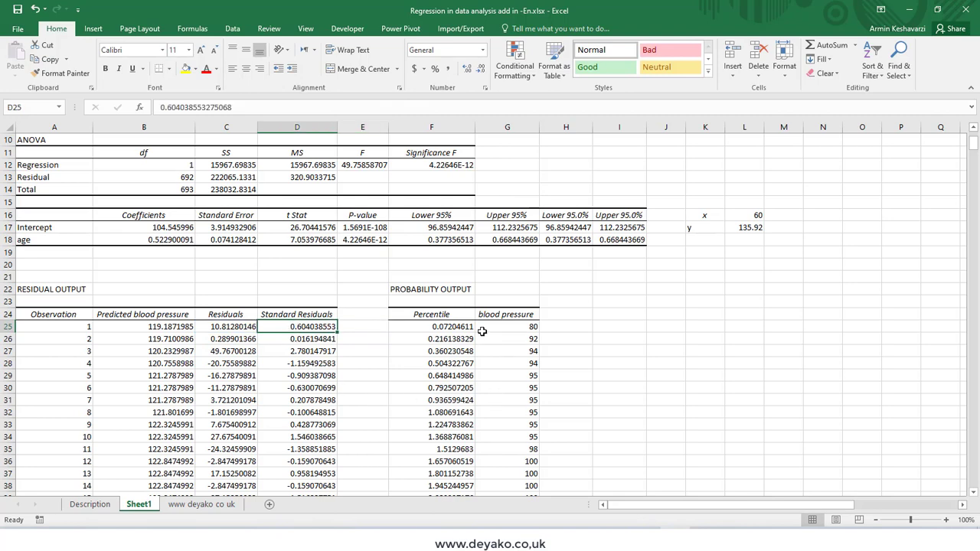
scroll(481, 331, down, 7)
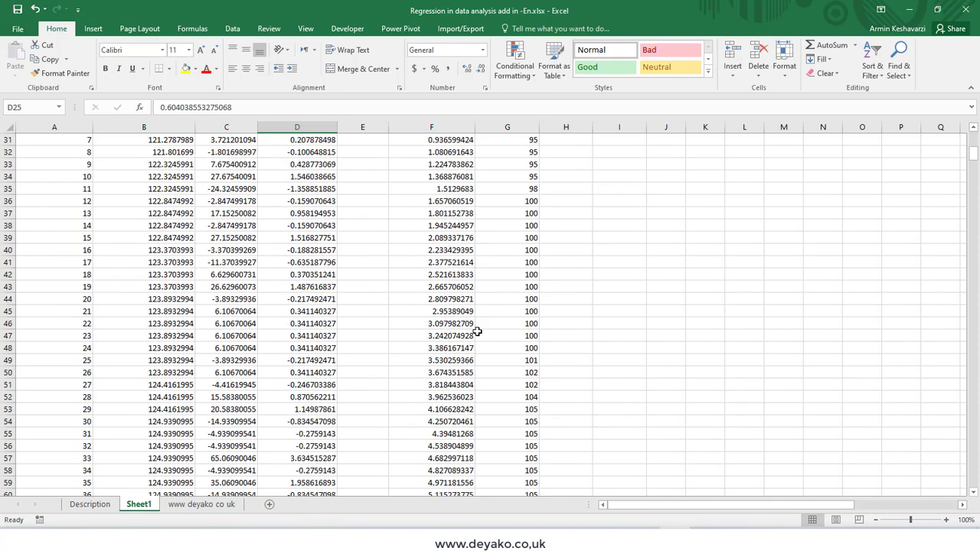
scroll(476, 331, up, 8)
scroll(477, 331, up, 2)
drag(617, 505, 716, 505)
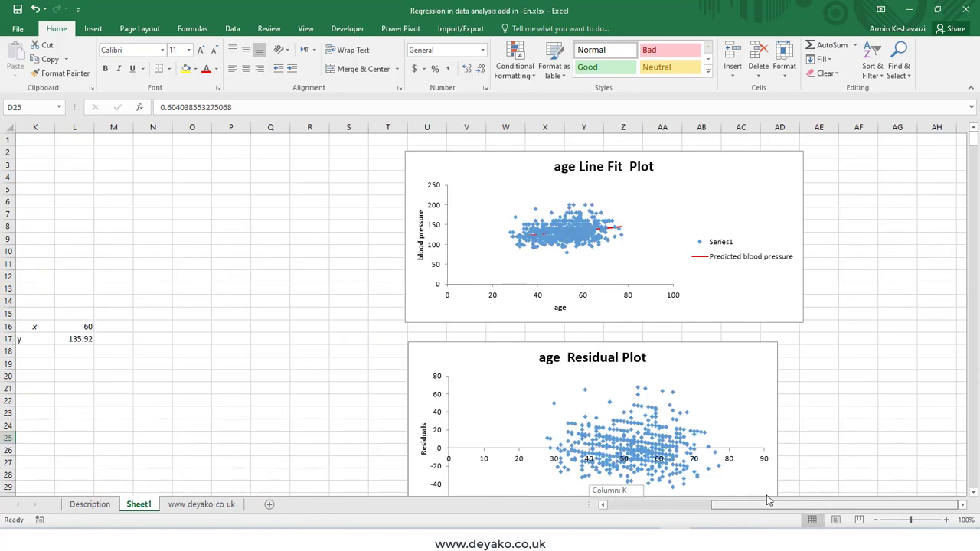
scroll(657, 338, down, 9)
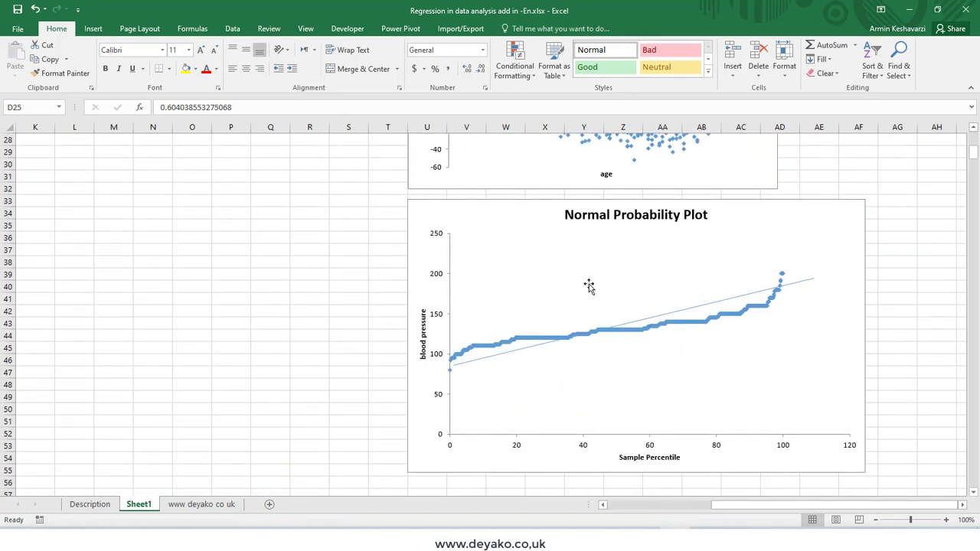
- Select the Normal Probability Plot and trace it to its Percentile and blood pressure source columns beside the Standard Residuals
click(429, 222)
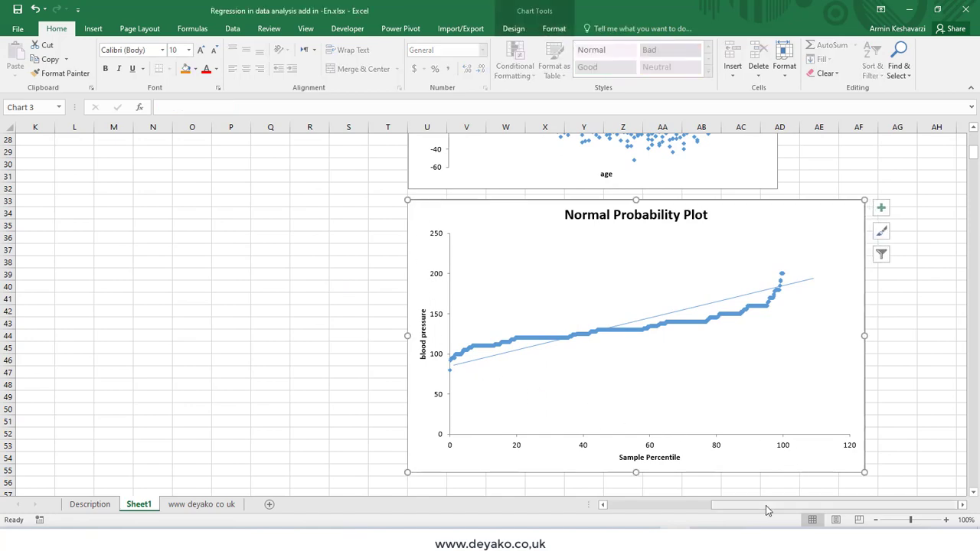
drag(721, 509, 632, 508)
scroll(497, 390, up, 6)
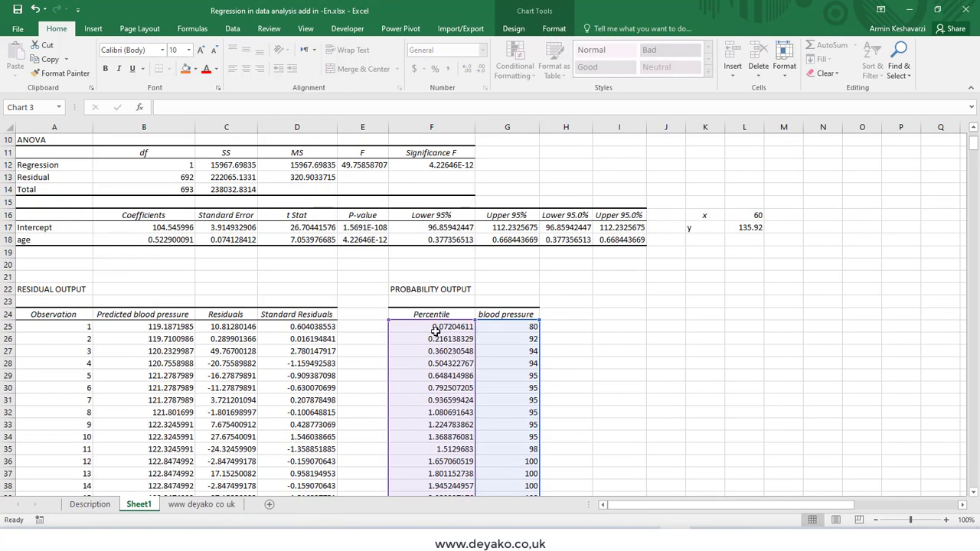
click(435, 328)
click(311, 328)
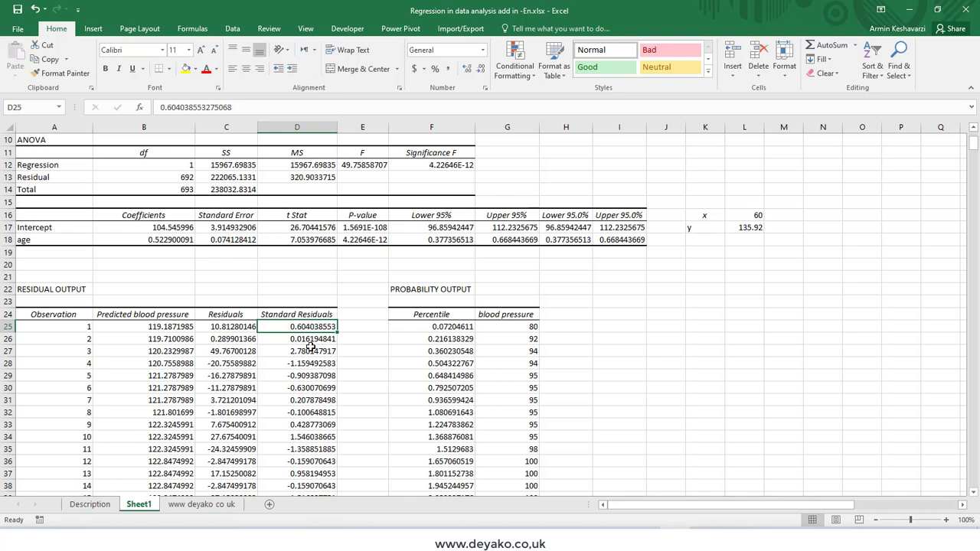
- Review the regression summary tables and the first row's Residual, Standard Residual and Probability Output blood pressure
scroll(310, 347, up, 3)
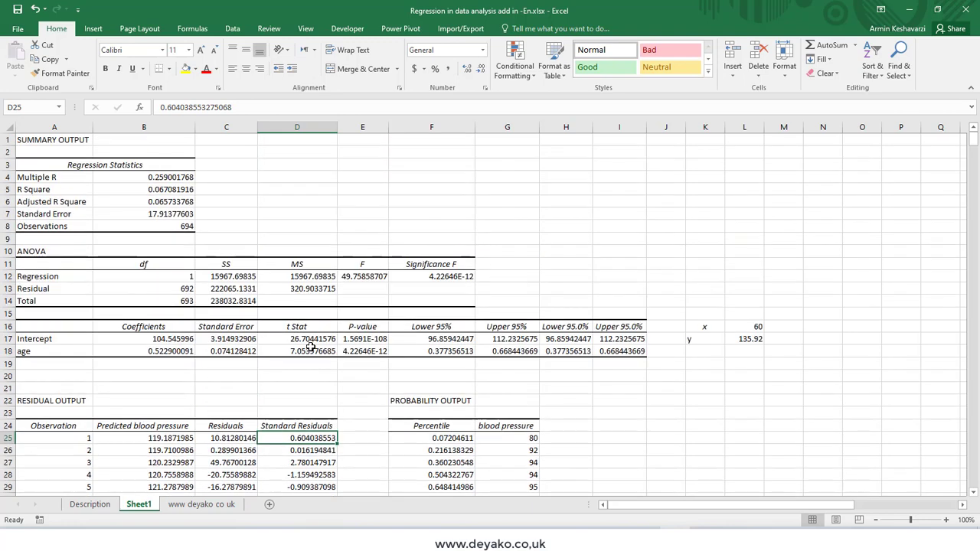
scroll(311, 346, down, 5)
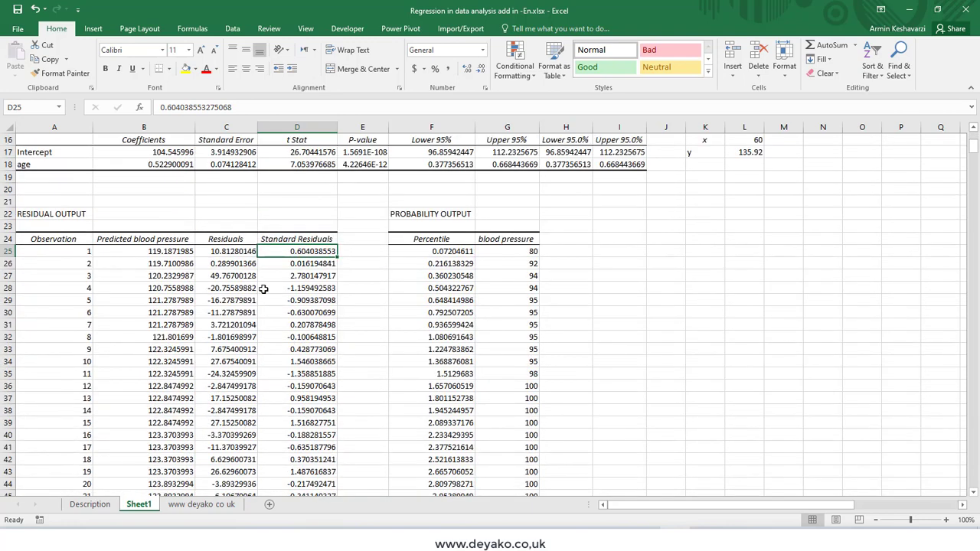
click(243, 251)
click(299, 251)
click(529, 251)
- Review the age Residual Plot and the other regression charts, and return to the Summary Output tables
drag(685, 503, 788, 504)
scroll(735, 373, down, 6)
scroll(736, 371, up, 8)
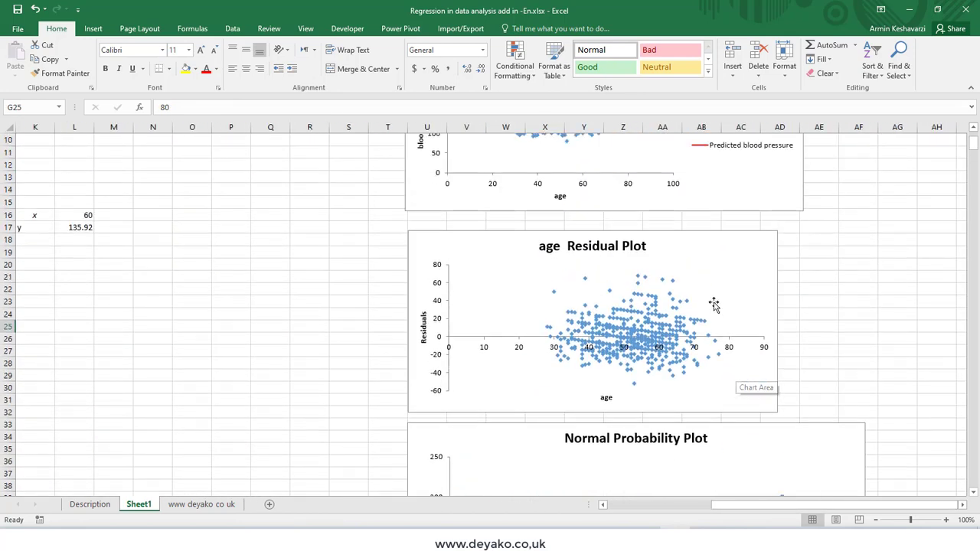
drag(763, 506, 664, 505)
scroll(406, 434, up, 3)
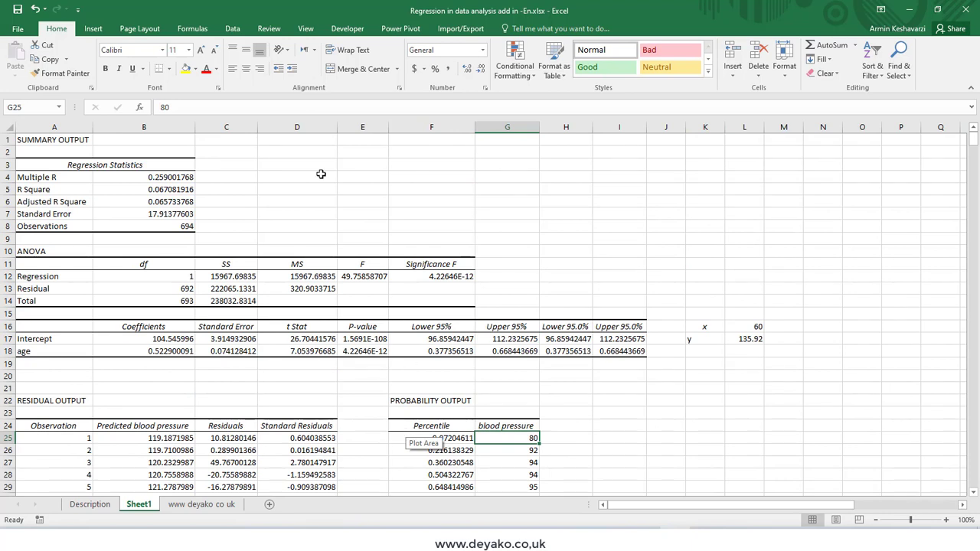
click(233, 28)
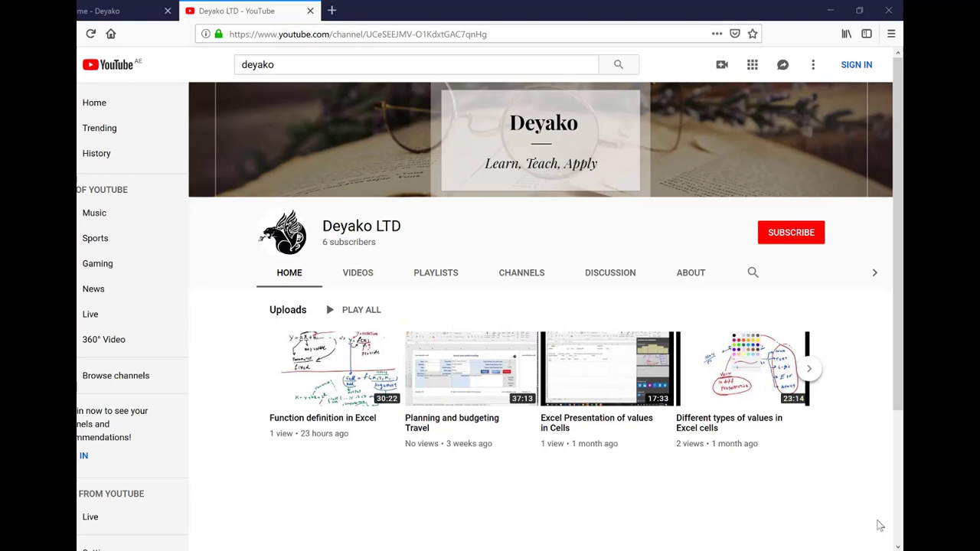
- Switch to the Deyako website in the browser and look through the home page's product categories and New In products
key(ctrl+shift+Tab)
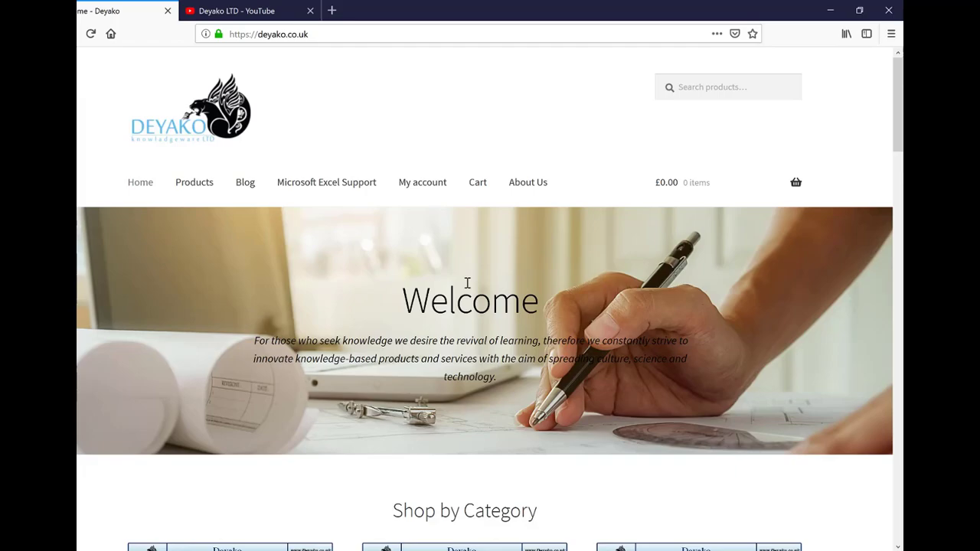
scroll(467, 283, down, 10)
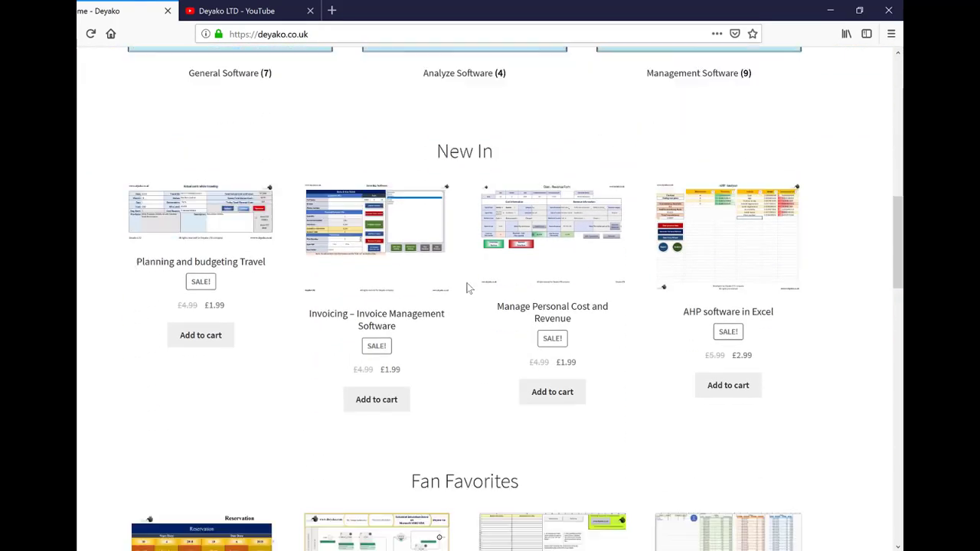